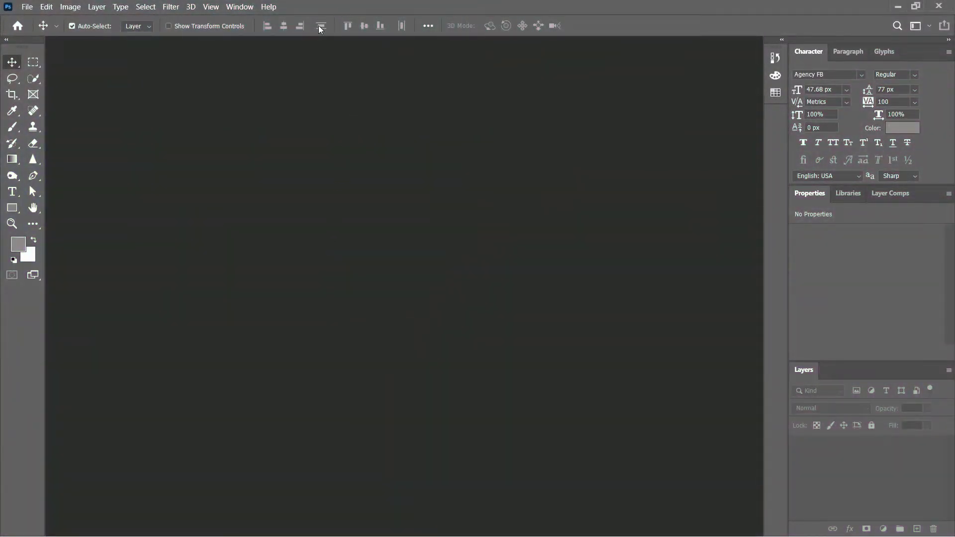
- Create a new A4 print document at 300 ppi in CMYK Color mode
{"action": "left_click", "coordinate": [28, 8]}
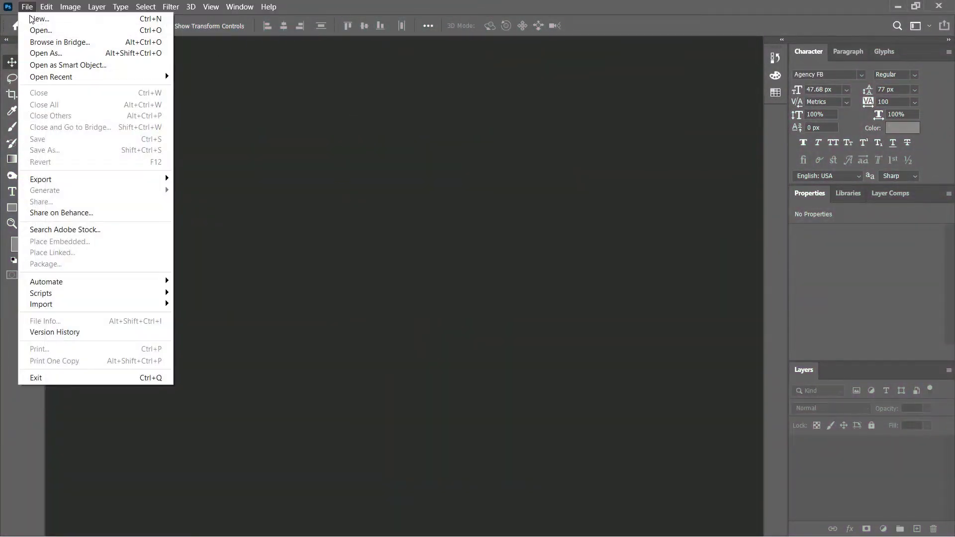
{"action": "left_click", "coordinate": [32, 18]}
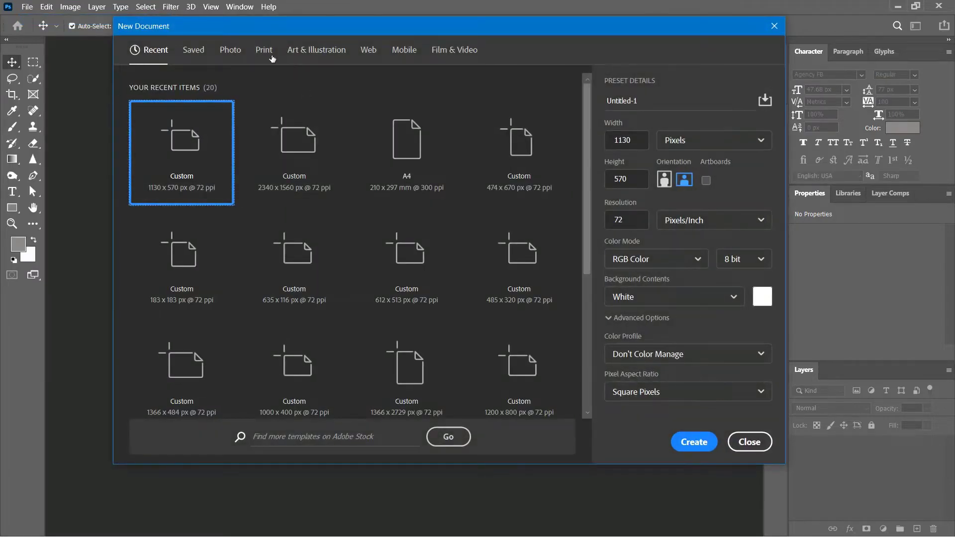
{"action": "left_click", "coordinate": [268, 59]}
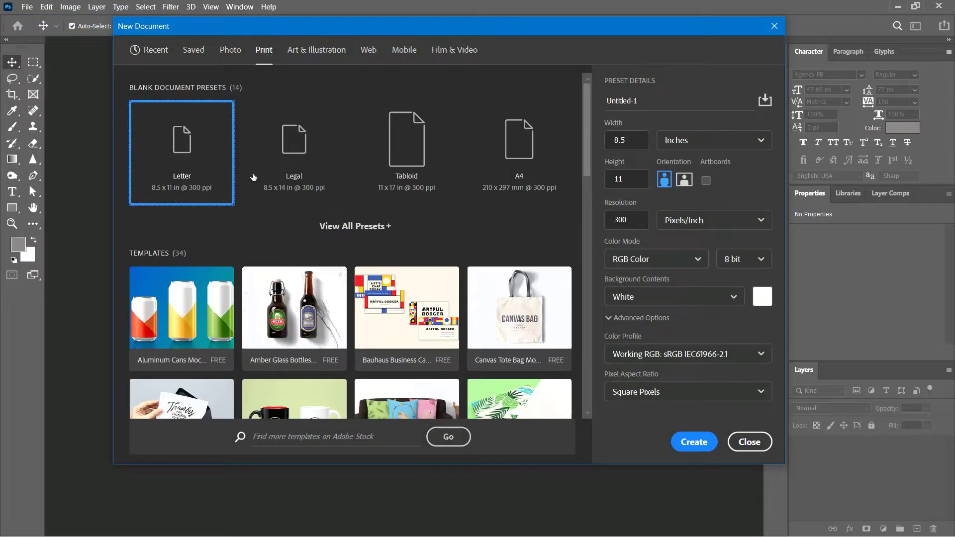
{"action": "left_click", "coordinate": [512, 159]}
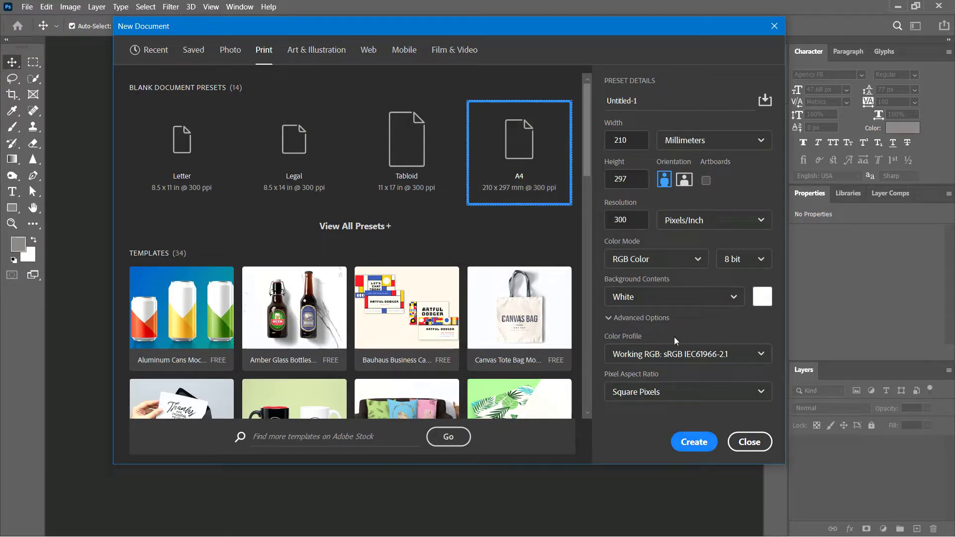
{"action": "left_click", "coordinate": [693, 259]}
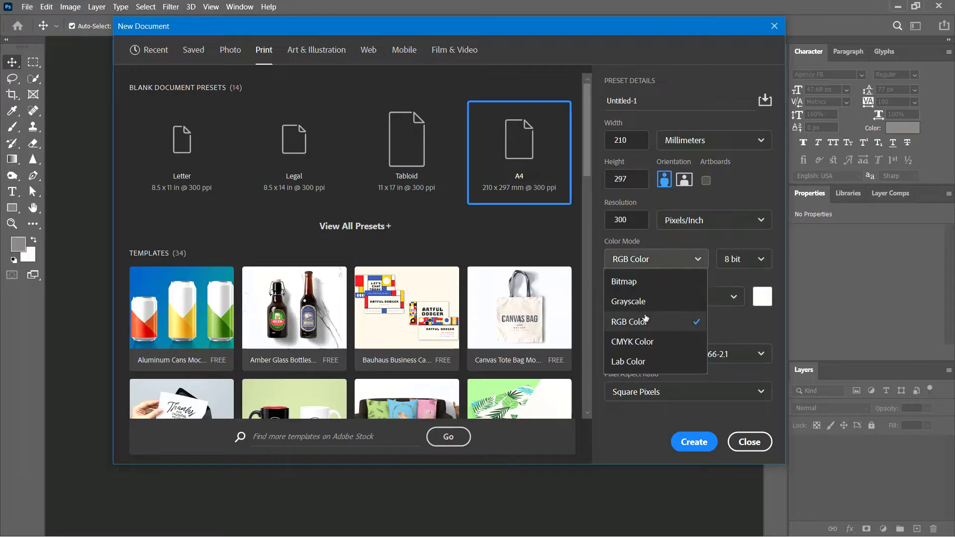
{"action": "left_click", "coordinate": [632, 341]}
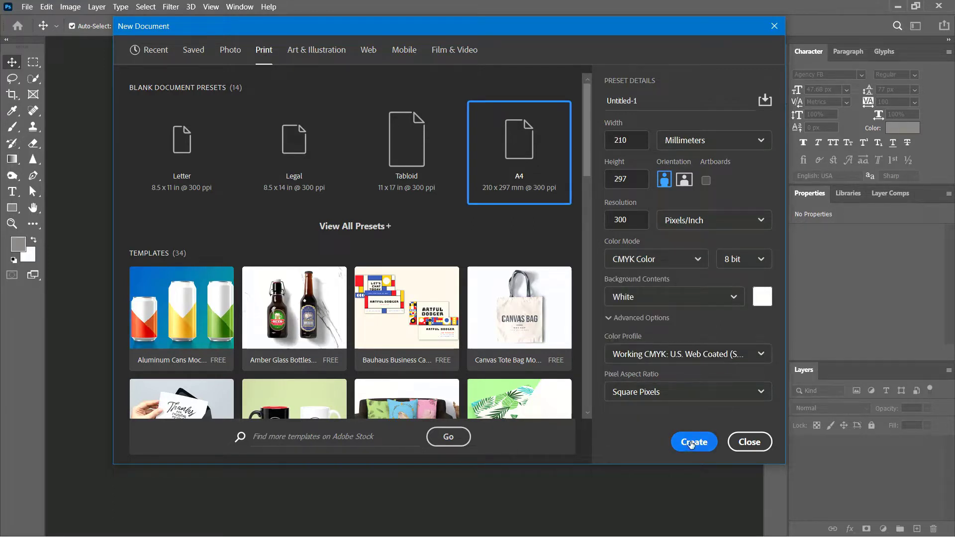
{"action": "left_click", "coordinate": [693, 443]}
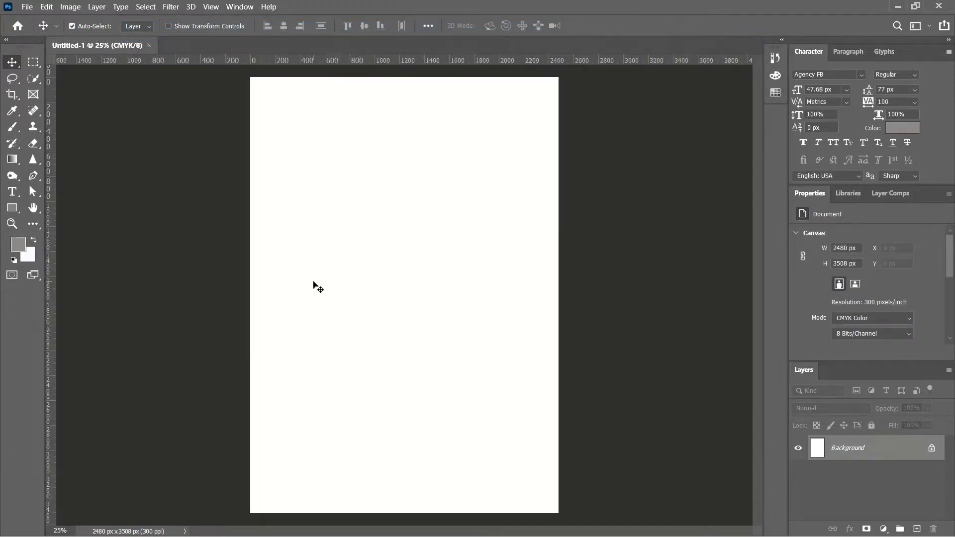
- Draw a rectangle shape covering the whole A4 page
{"action": "left_click", "coordinate": [12, 207]}
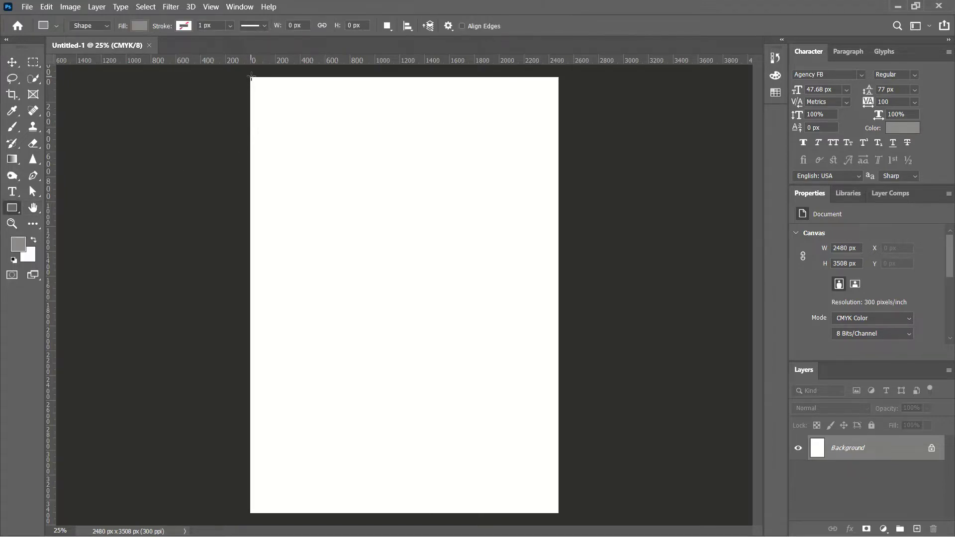
{"action": "mouse_move", "coordinate": [251, 77]}
{"action": "left_mouse_down"}
{"action": "mouse_move", "coordinate": [520, 512]}
{"action": "mouse_move", "coordinate": [555, 509]}
{"action": "left_mouse_up"}
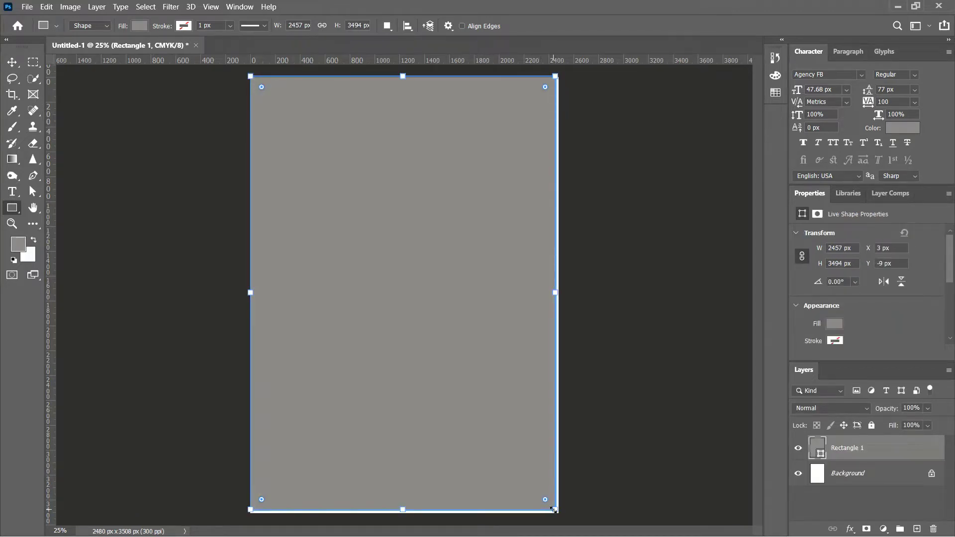
{"action": "left_click_drag", "start_coordinate": [554, 510], "coordinate": [556, 513]}
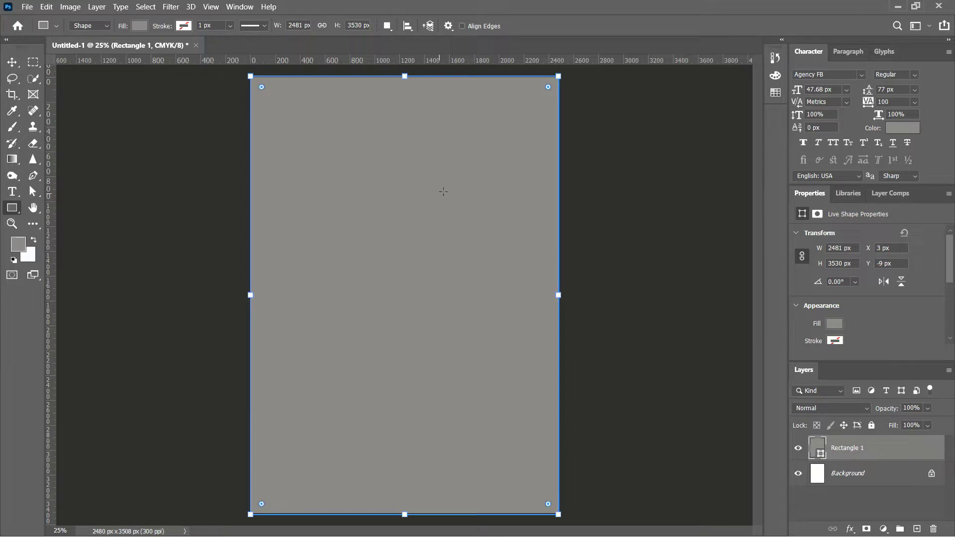
- Set the rectangle shape layer's fill colour to white
{"action": "left_click", "coordinate": [12, 62]}
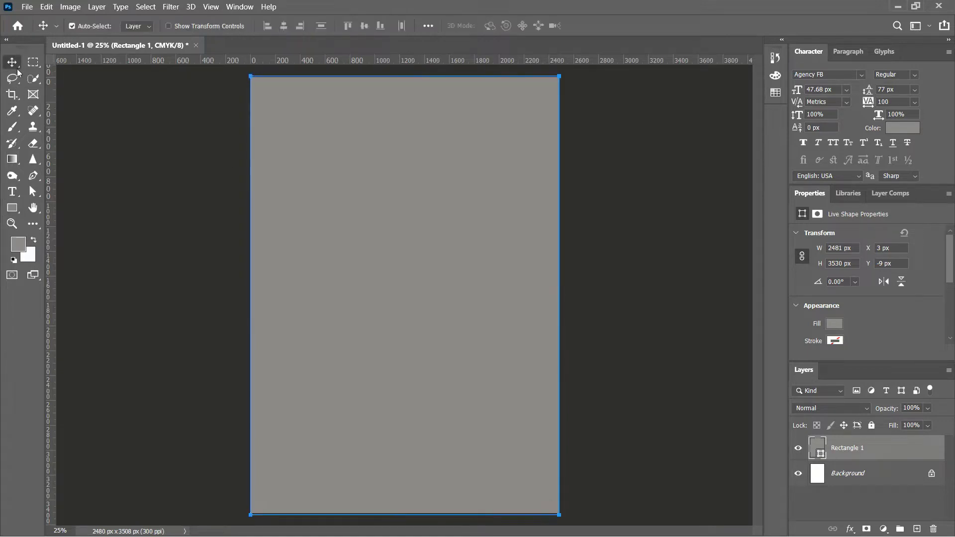
{"action": "double_click", "coordinate": [815, 447]}
{"action": "left_click_drag", "start_coordinate": [631, 314], "coordinate": [596, 280]}
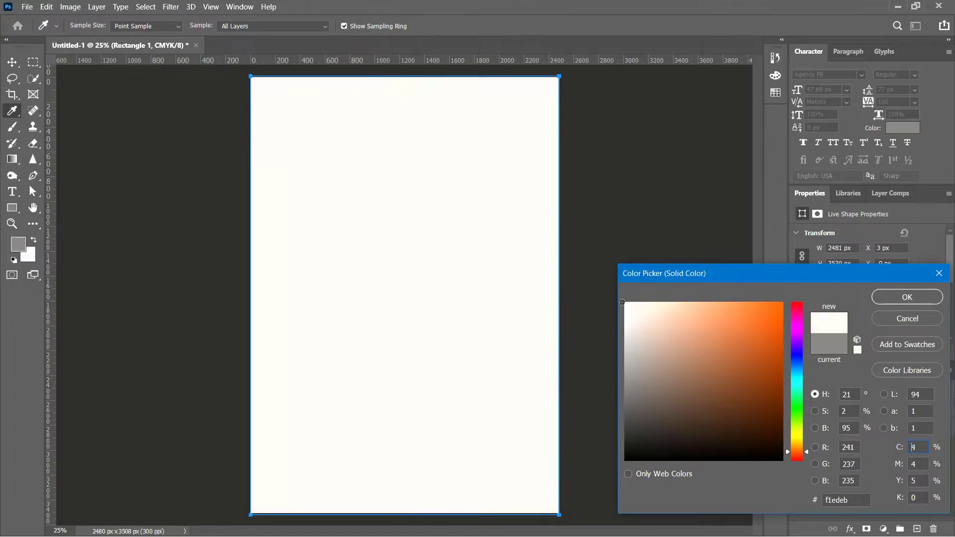
{"action": "left_click", "coordinate": [895, 298]}
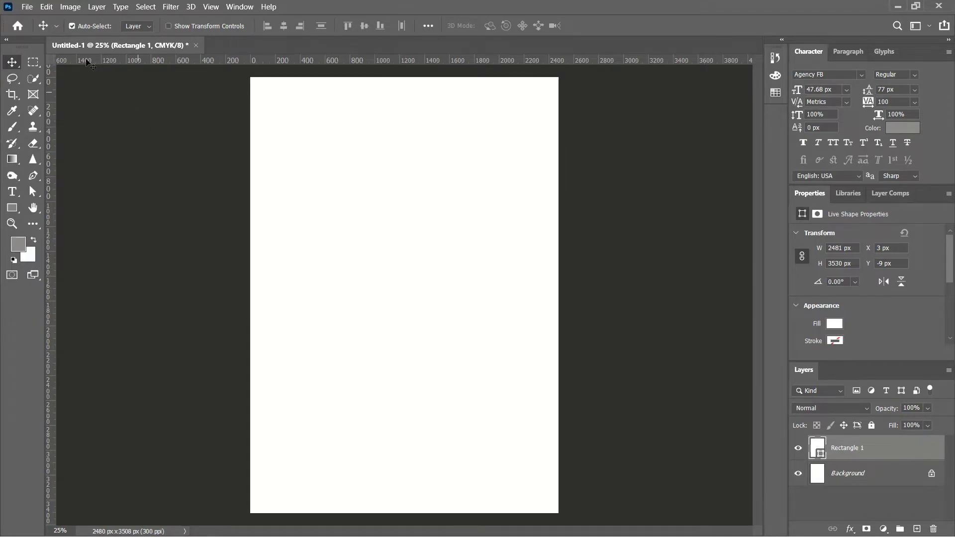
- Embed hinh mau.jpg and scale it down to leave a white page margin
{"action": "left_click", "coordinate": [32, 10]}
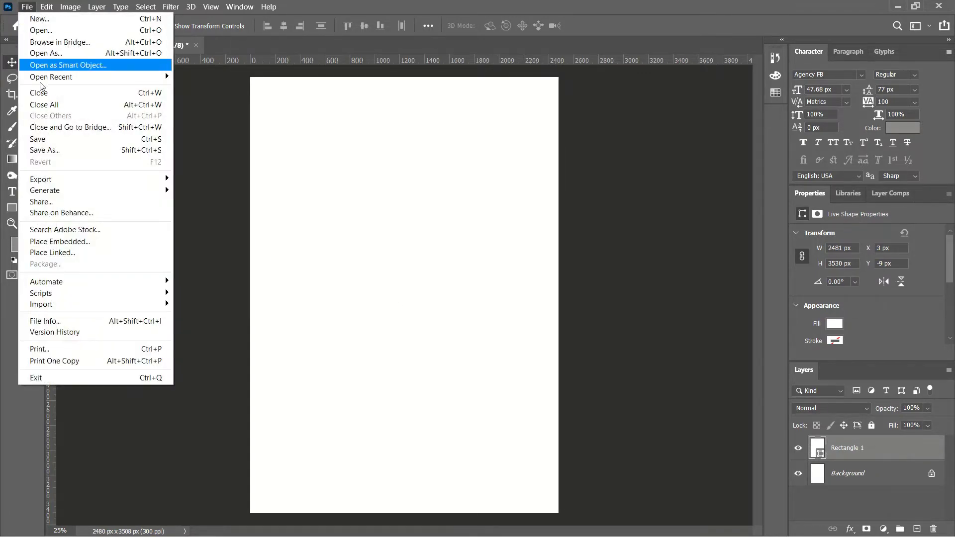
{"action": "left_click", "coordinate": [53, 238]}
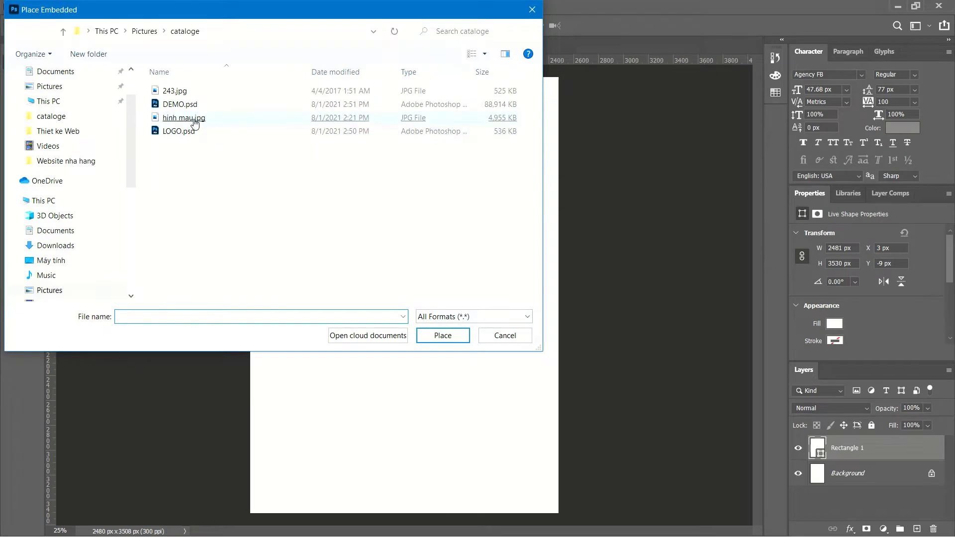
{"action": "double_click", "coordinate": [197, 118]}
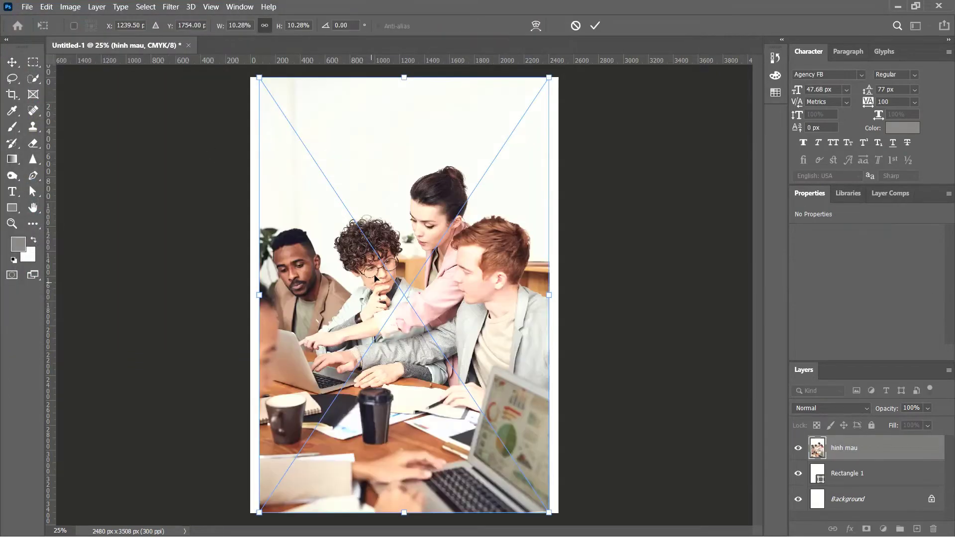
{"action": "left_click_drag", "start_coordinate": [548, 80], "coordinate": [529, 99]}
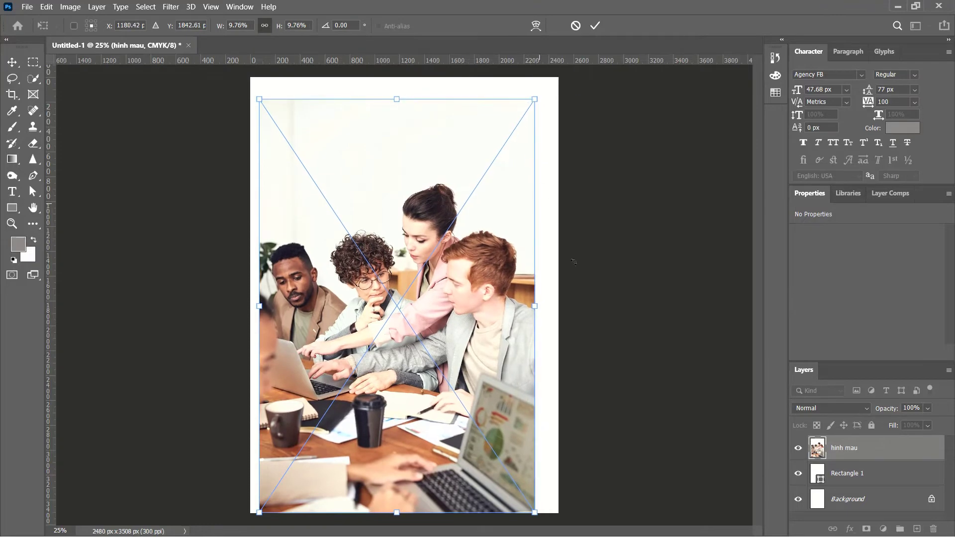
{"action": "left_click", "coordinate": [844, 502]}
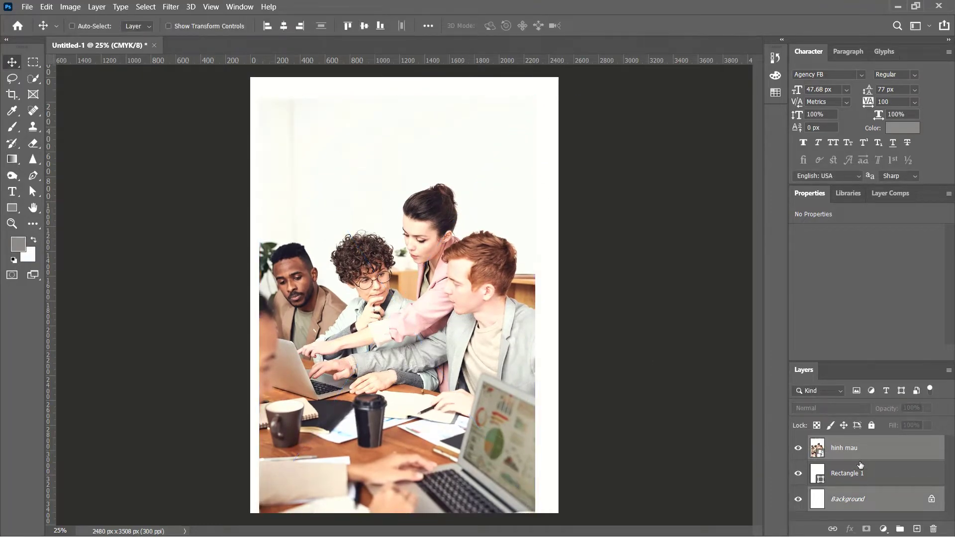
- Centre the hinh mau photo horizontally on the page
{"action": "key", "text": "ctrl"}
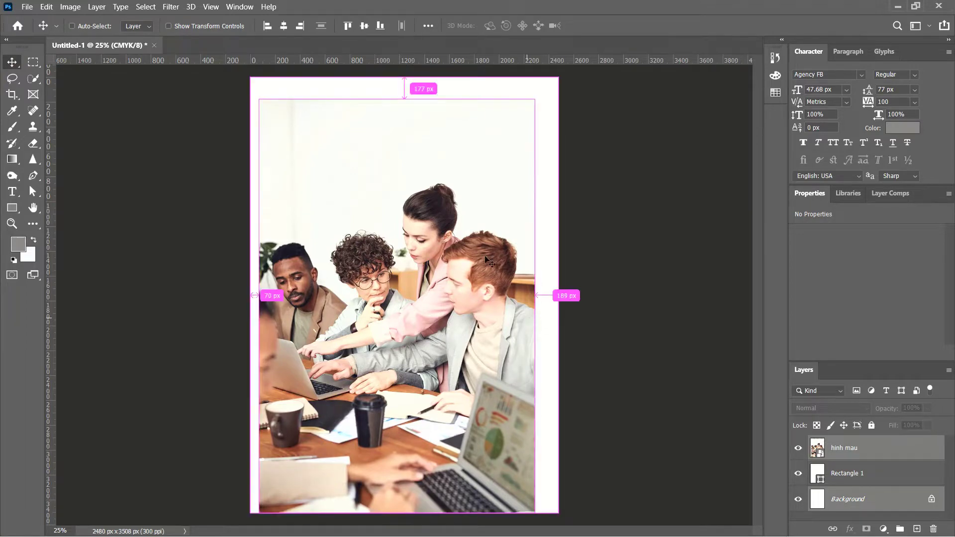
{"action": "left_click", "coordinate": [284, 29]}
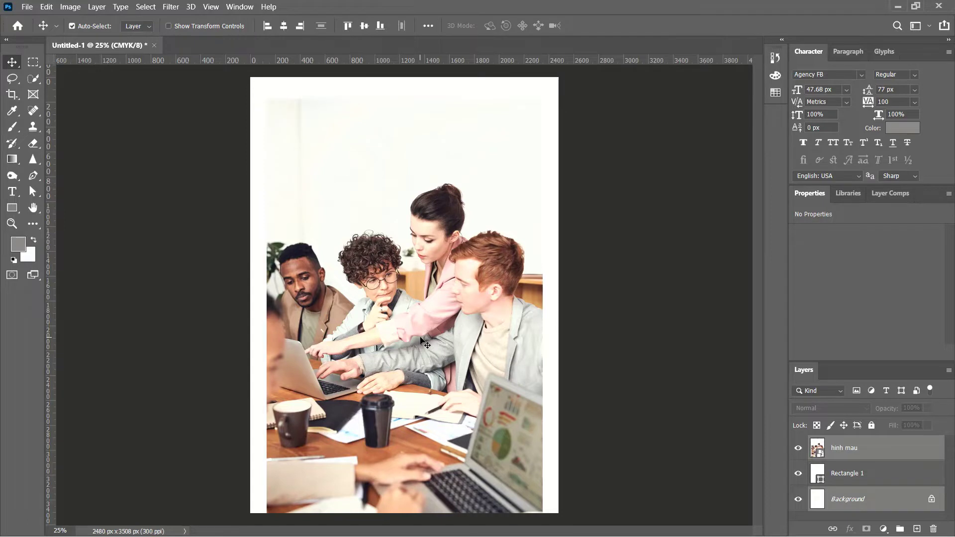
{"action": "left_click", "coordinate": [627, 381]}
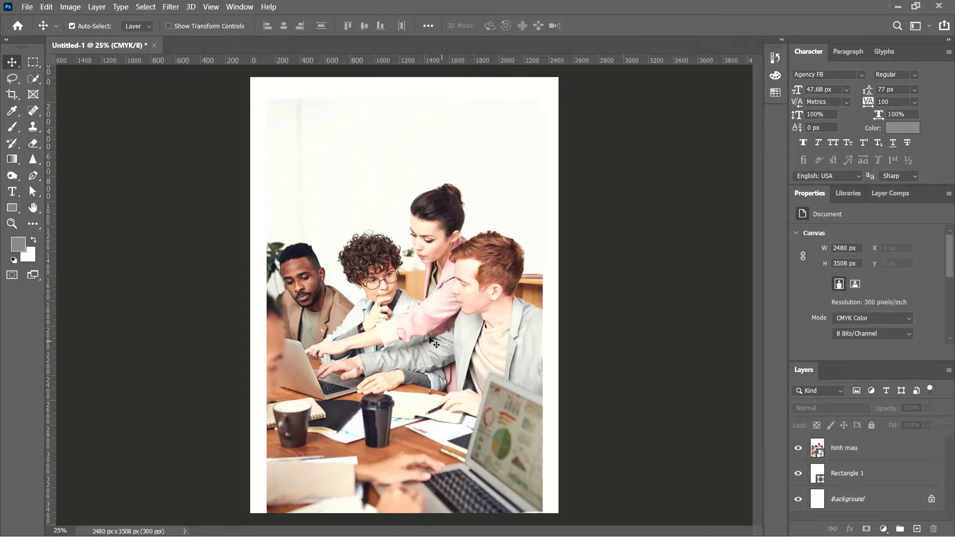
- Move the photo lower and add a layer mask hiding its top strip
{"action": "left_click_drag", "start_coordinate": [431, 343], "coordinate": [434, 396]}
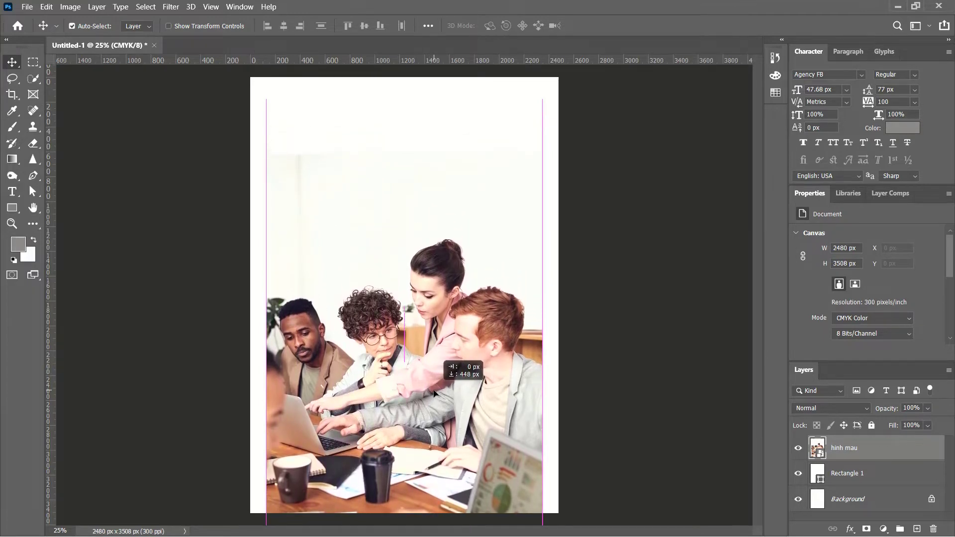
{"action": "left_click_drag", "start_coordinate": [434, 395], "coordinate": [434, 398]}
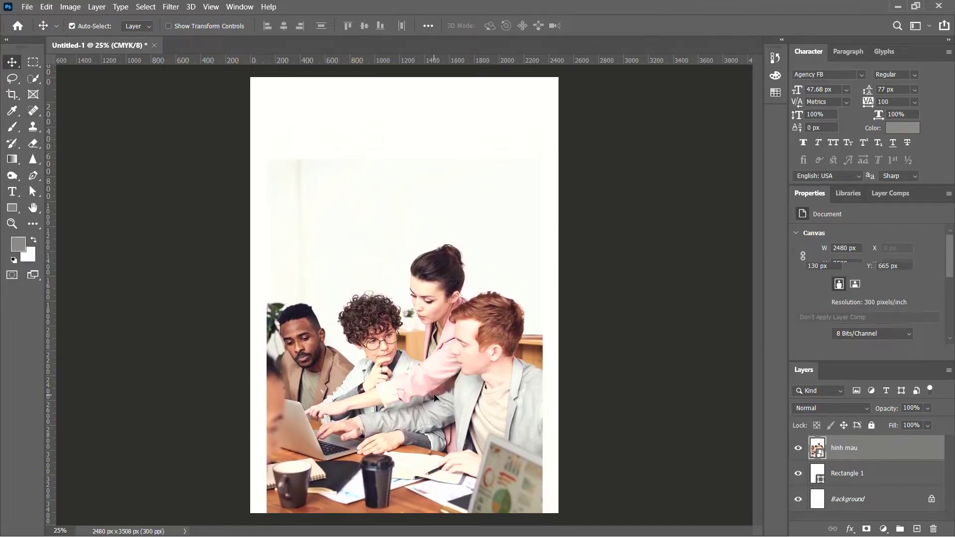
{"action": "left_click", "coordinate": [32, 64]}
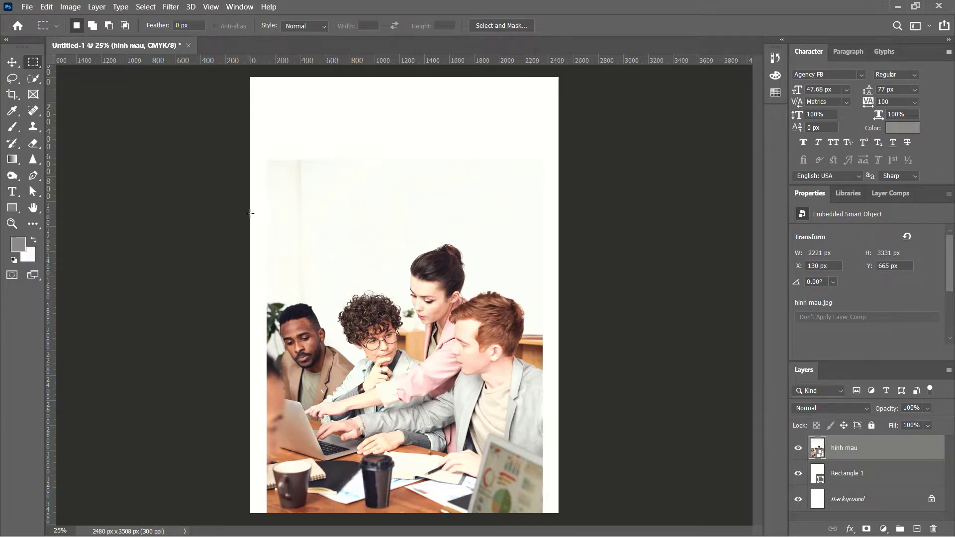
{"action": "left_click_drag", "start_coordinate": [249, 212], "coordinate": [579, 518]}
{"action": "left_click", "coordinate": [865, 528]}
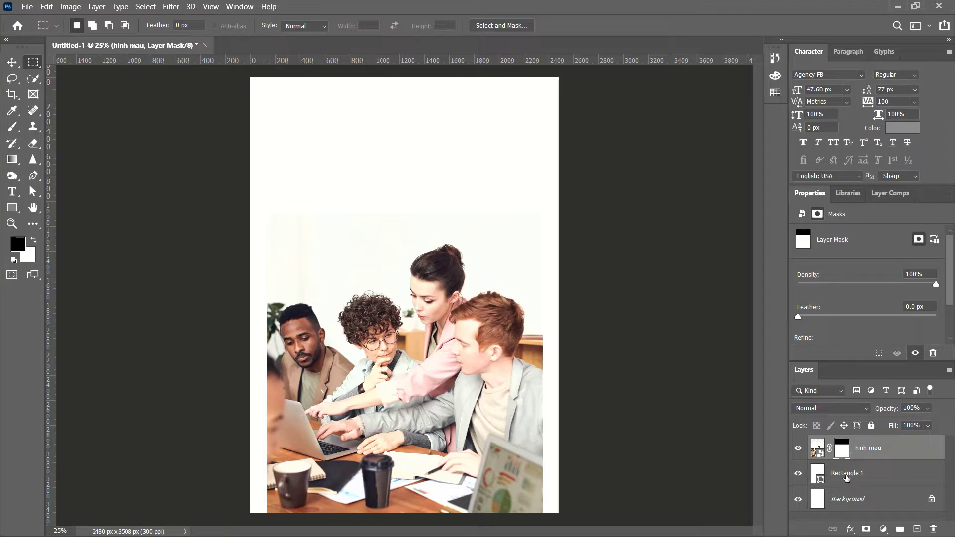
- Draw Rectangle 2 across the lower page and widen it to 2493 px
{"action": "left_click", "coordinate": [846, 478]}
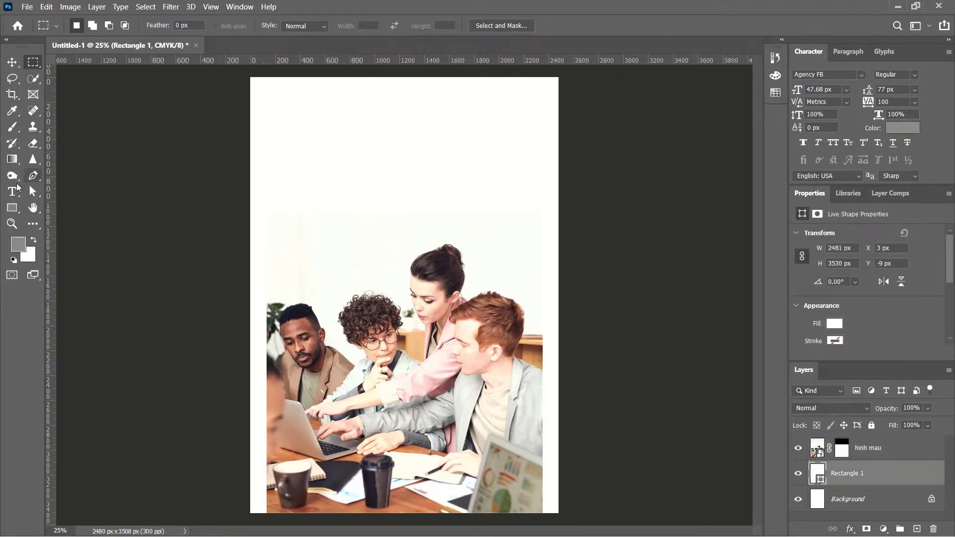
{"action": "left_click", "coordinate": [12, 208]}
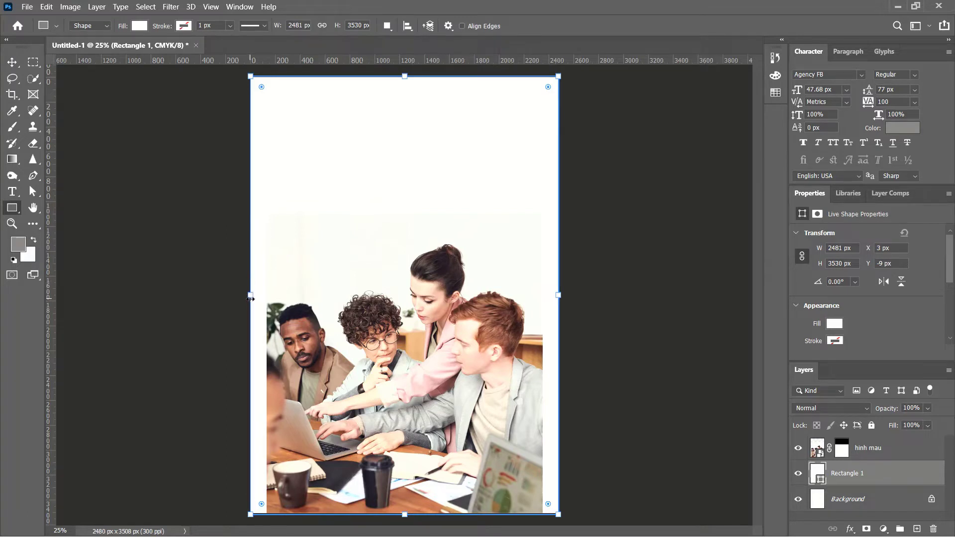
{"action": "mouse_move", "coordinate": [249, 303]}
{"action": "left_mouse_down"}
{"action": "mouse_move", "coordinate": [555, 491]}
{"action": "mouse_move", "coordinate": [558, 515]}
{"action": "left_mouse_up"}
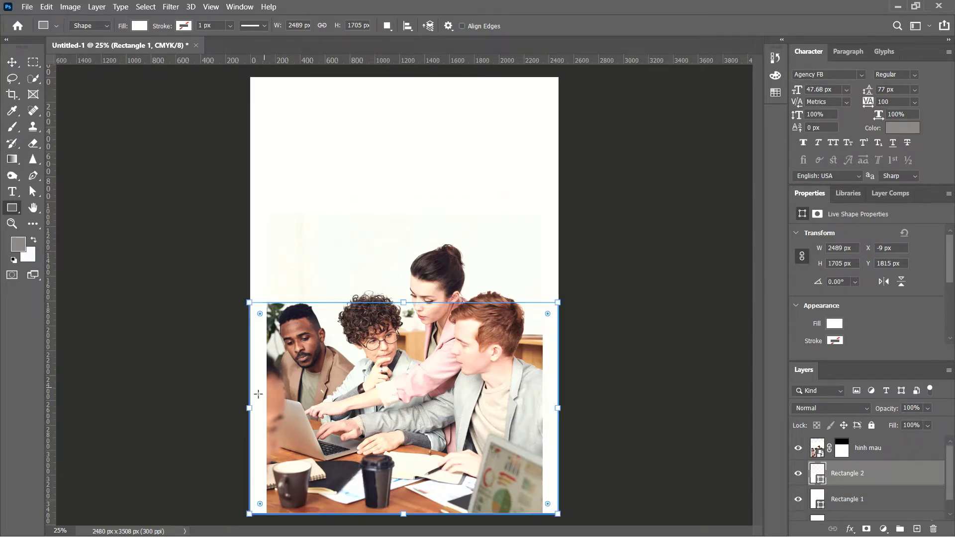
{"action": "left_click_drag", "start_coordinate": [249, 408], "coordinate": [249, 408]}
{"action": "left_click_drag", "start_coordinate": [557, 408], "coordinate": [557, 409]}
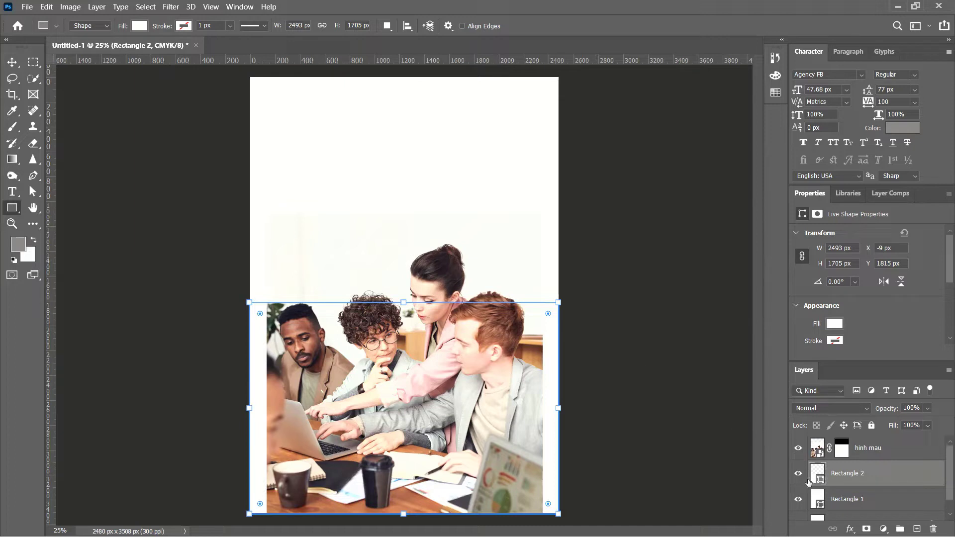
- Fill Rectangle 2 with a light peach sampled from the photo's tan jacket
{"action": "key", "text": "Return"}
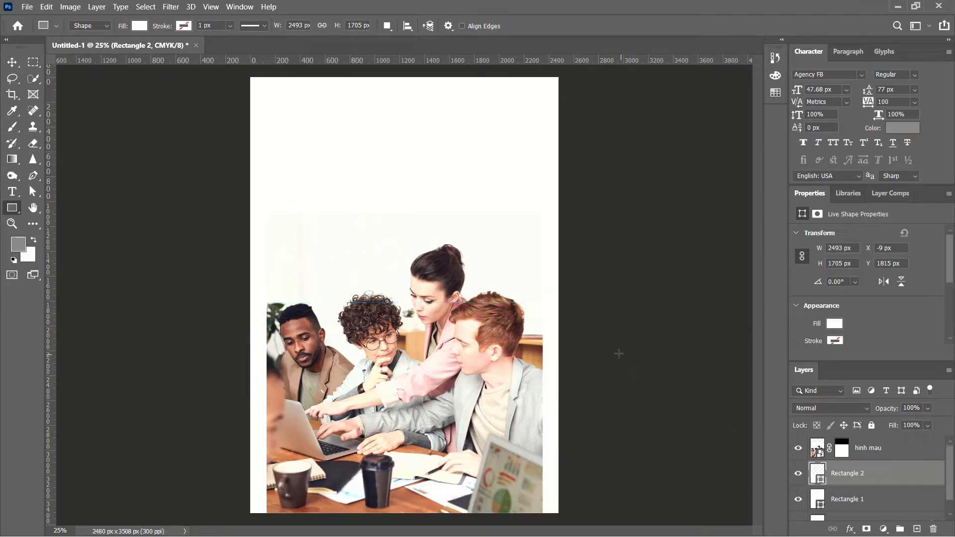
{"action": "double_click", "coordinate": [818, 477]}
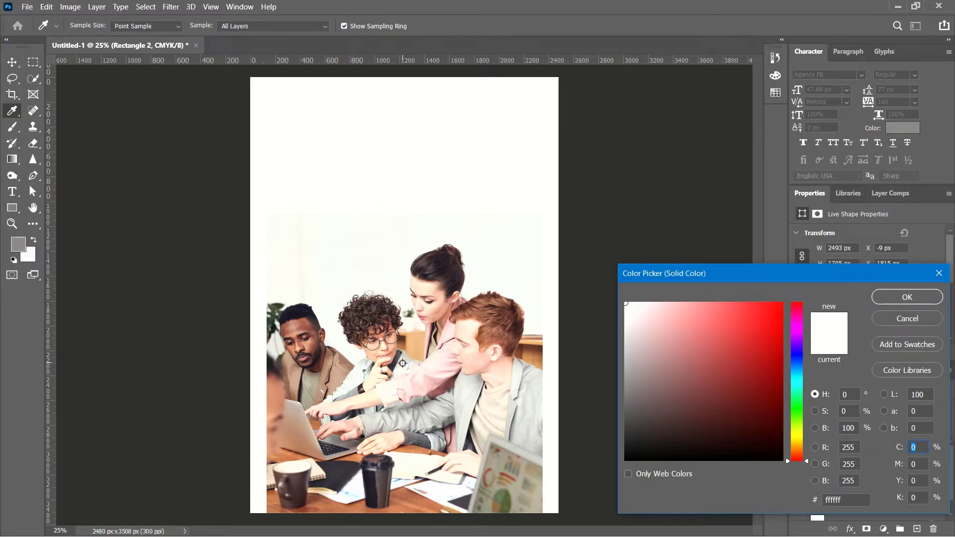
{"action": "left_click", "coordinate": [437, 407]}
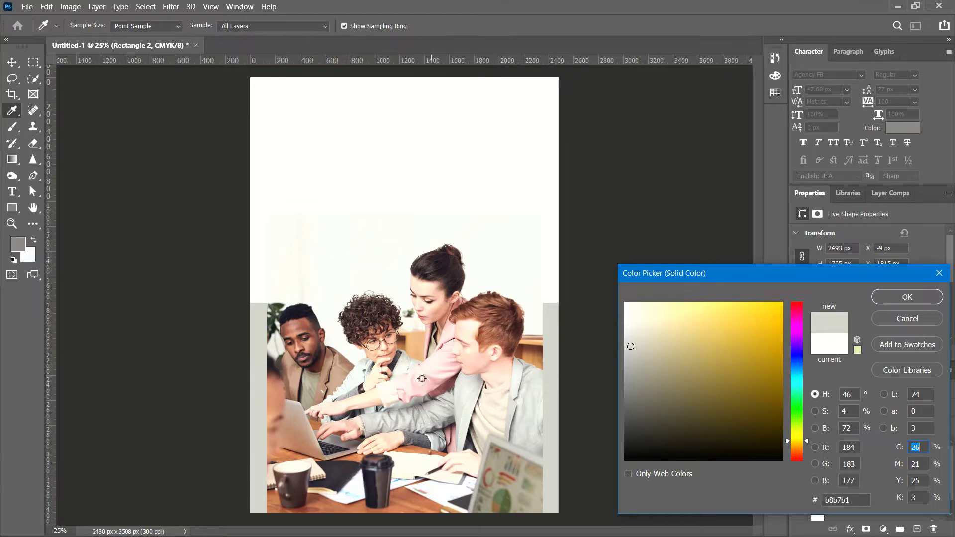
{"action": "left_click", "coordinate": [337, 366]}
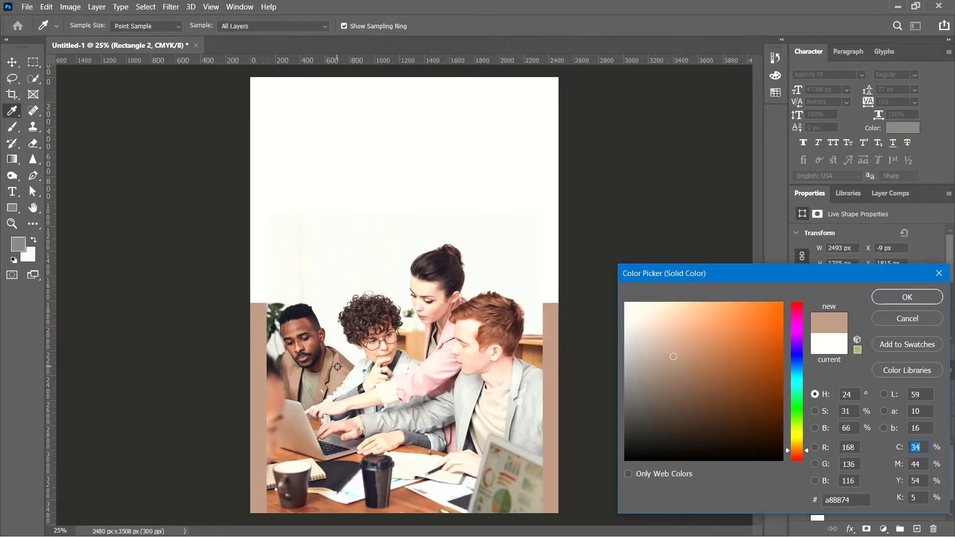
{"action": "mouse_move", "coordinate": [698, 353]}
{"action": "left_mouse_down"}
{"action": "mouse_move", "coordinate": [672, 334]}
{"action": "mouse_move", "coordinate": [676, 324]}
{"action": "mouse_move", "coordinate": [658, 325]}
{"action": "mouse_move", "coordinate": [667, 322]}
{"action": "left_mouse_up"}
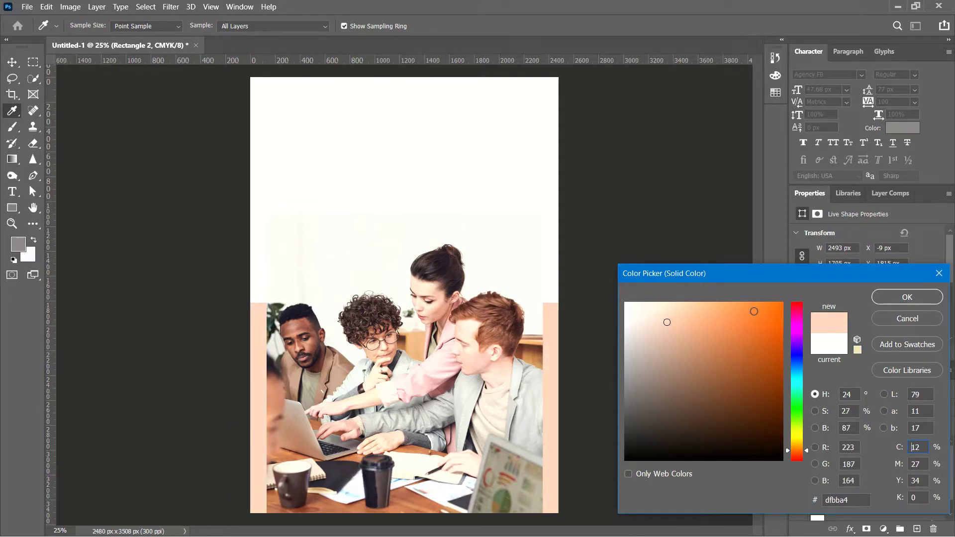
{"action": "left_click", "coordinate": [891, 297]}
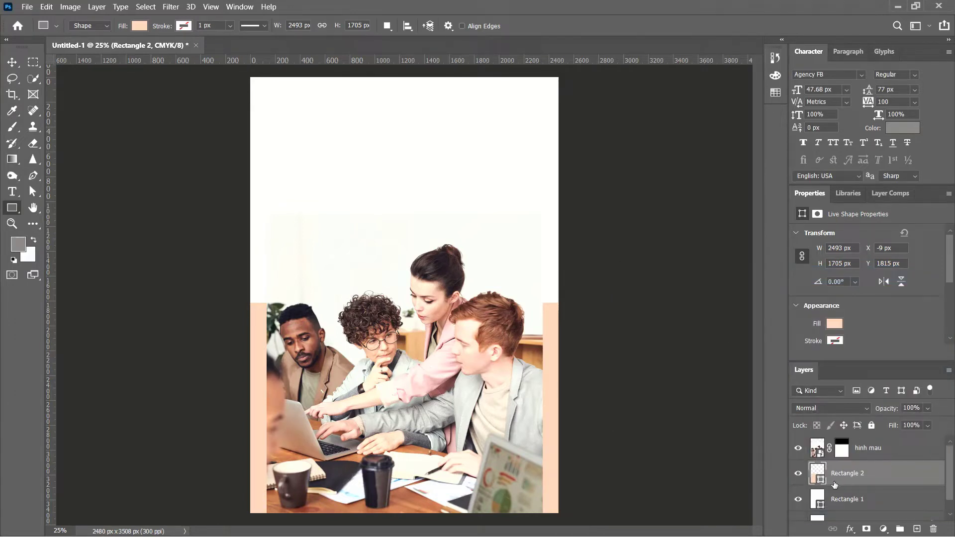
{"action": "left_click", "coordinate": [813, 452]}
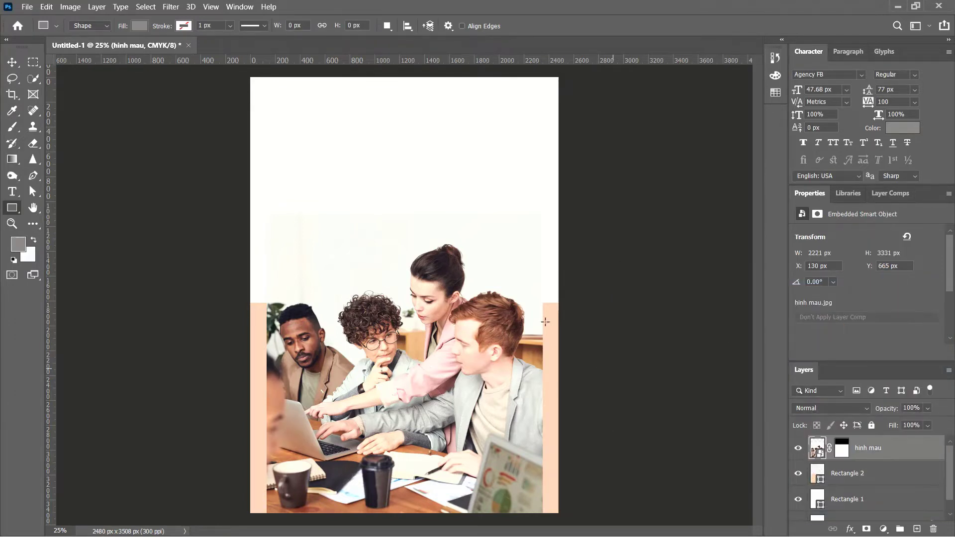
- Apply a Hue/Saturation smart filter raising the photo's saturation by about +24
{"action": "left_click", "coordinate": [70, 7]}
{"action": "mouse_move", "coordinate": [88, 36]}
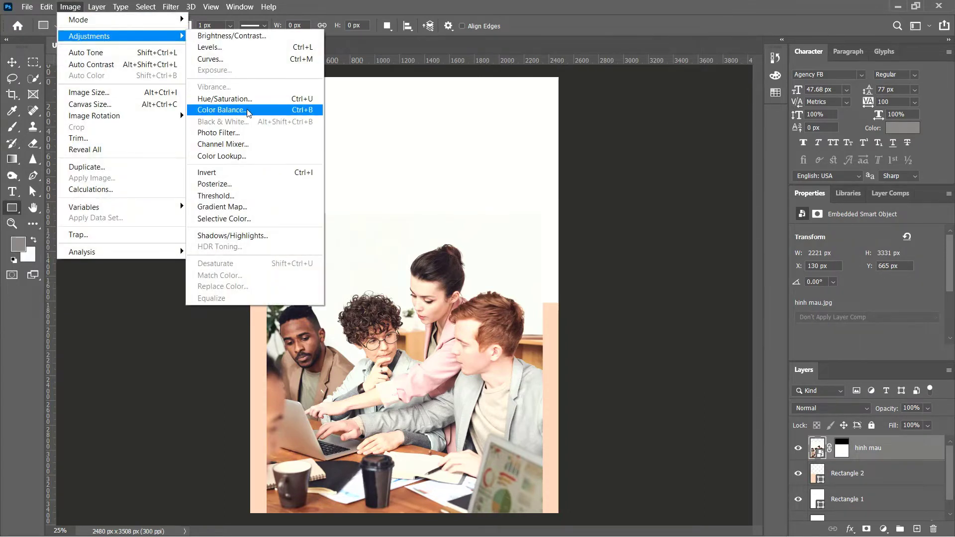
{"action": "left_click", "coordinate": [250, 101]}
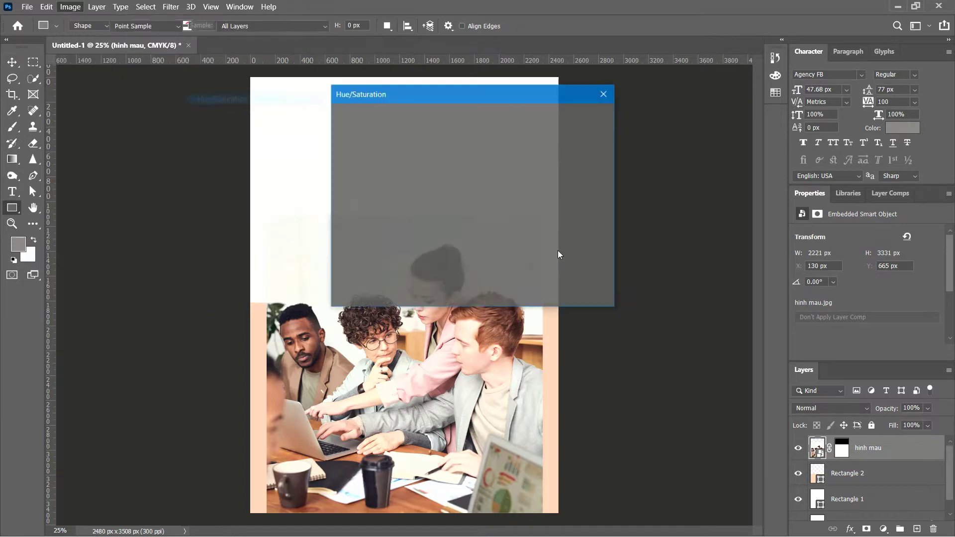
{"action": "left_click_drag", "start_coordinate": [466, 91], "coordinate": [741, 226]}
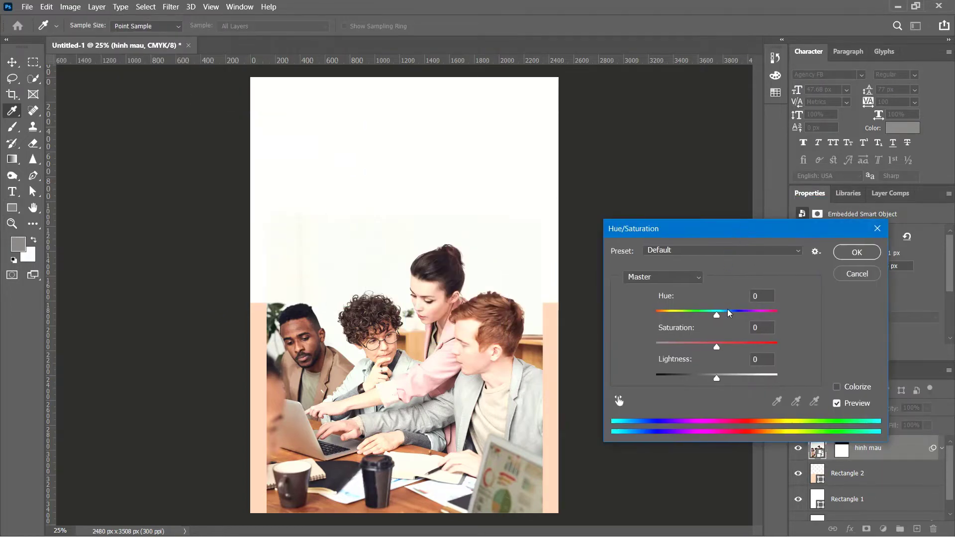
{"action": "mouse_move", "coordinate": [715, 344]}
{"action": "left_mouse_down"}
{"action": "mouse_move", "coordinate": [736, 347]}
{"action": "mouse_move", "coordinate": [727, 345]}
{"action": "left_mouse_up"}
{"action": "left_click_drag", "start_coordinate": [731, 347], "coordinate": [718, 377]}
{"action": "left_click", "coordinate": [837, 254]}
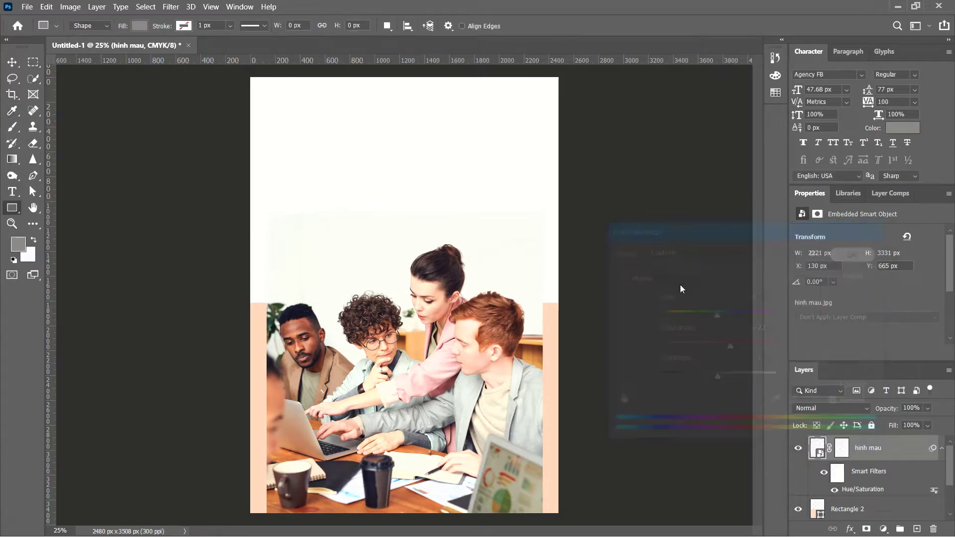
{"action": "left_click", "coordinate": [12, 191]}
- Add a PRODUCT heading near the page top and enlarge it about threefold
{"action": "left_click", "coordinate": [285, 130]}
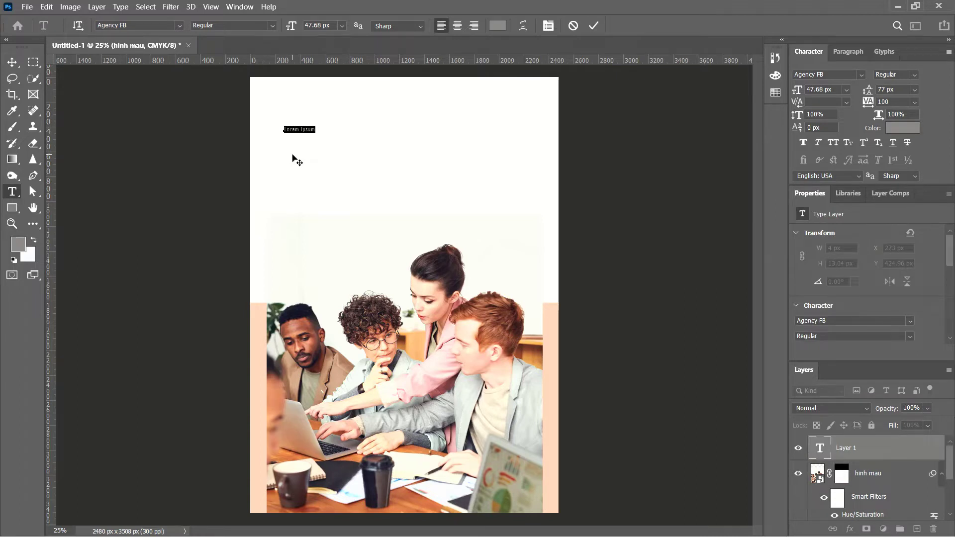
{"action": "key", "text": "BackSpace"}
{"action": "left_click", "coordinate": [12, 62]}
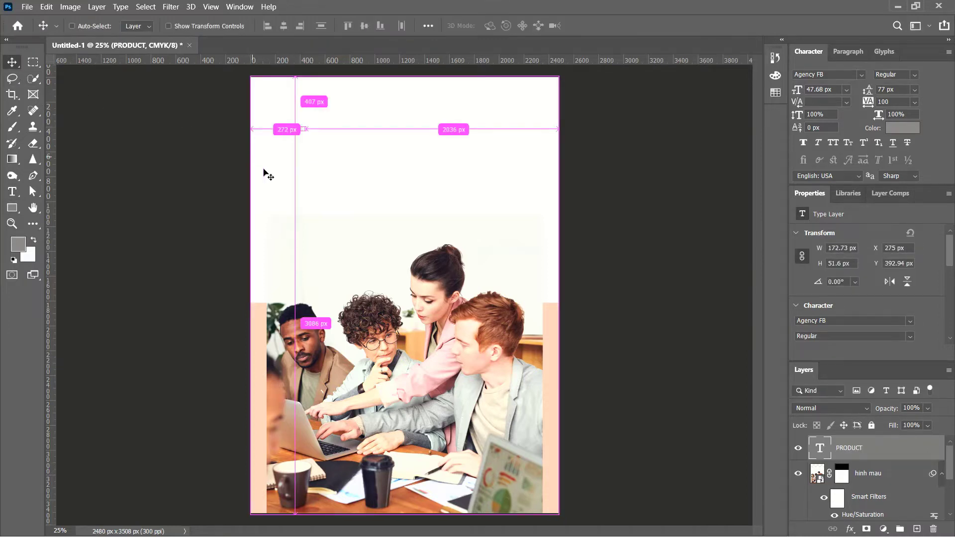
{"action": "key", "text": "ctrl+t"}
{"action": "mouse_move", "coordinate": [307, 135]}
{"action": "left_mouse_down"}
{"action": "mouse_move", "coordinate": [348, 169]}
{"action": "mouse_move", "coordinate": [340, 143]}
{"action": "left_mouse_up"}
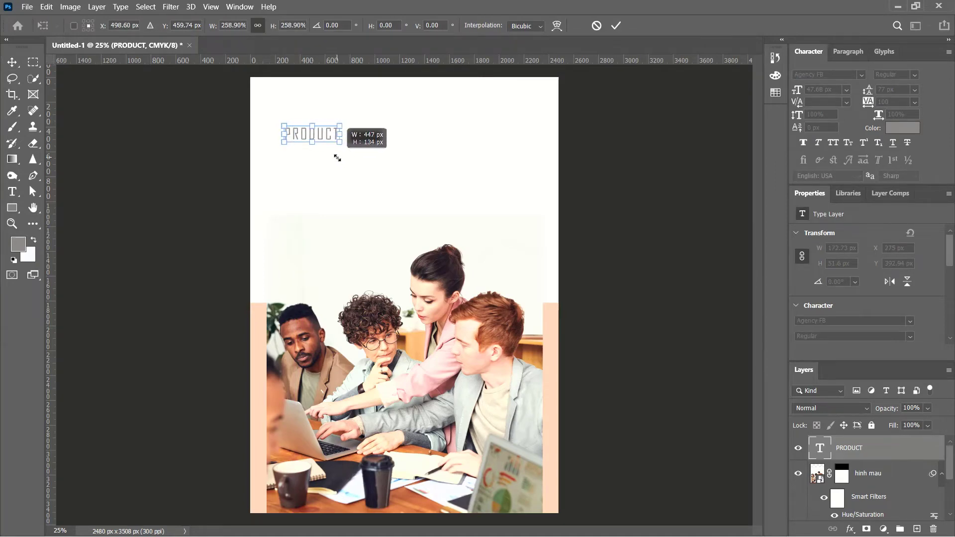
{"action": "left_click", "coordinate": [617, 26]}
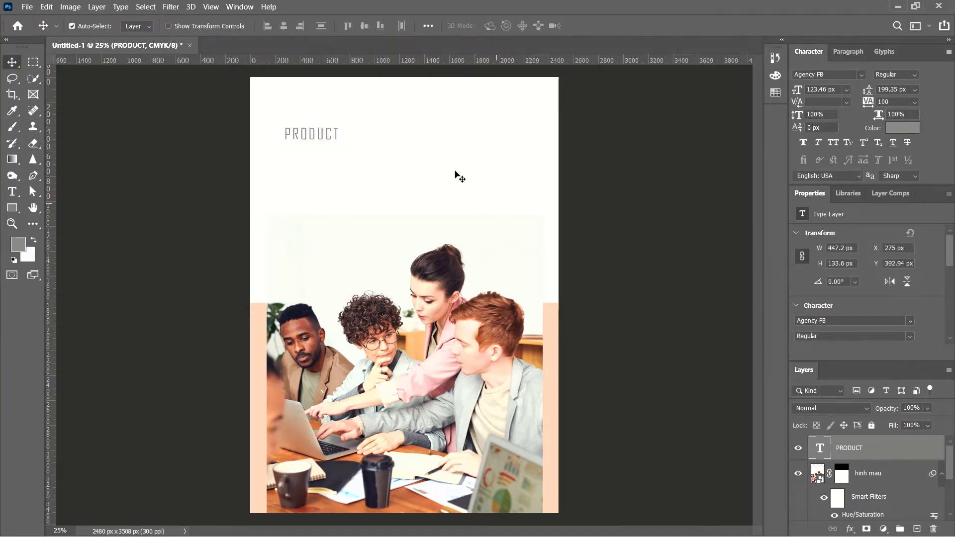
{"action": "left_click_drag", "start_coordinate": [316, 145], "coordinate": [300, 140]}
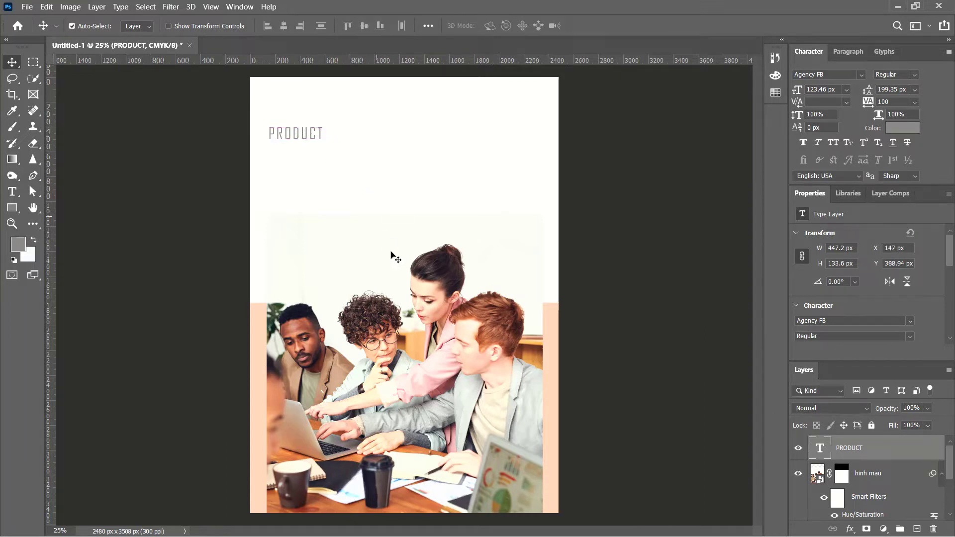
- Align PRODUCT's left edge with the hinh mau photo layer
{"action": "left_click", "coordinate": [872, 477], "text": "shift"}
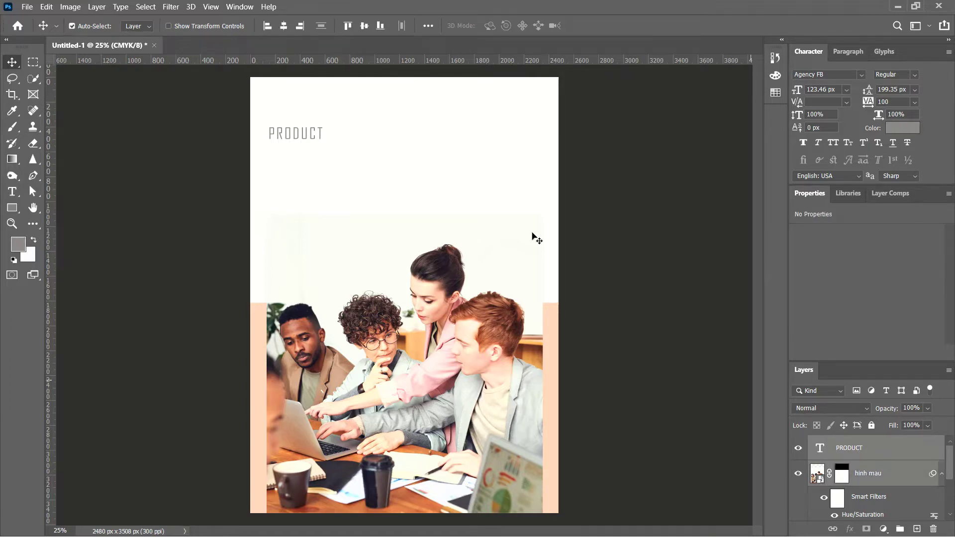
{"action": "left_click", "coordinate": [267, 28]}
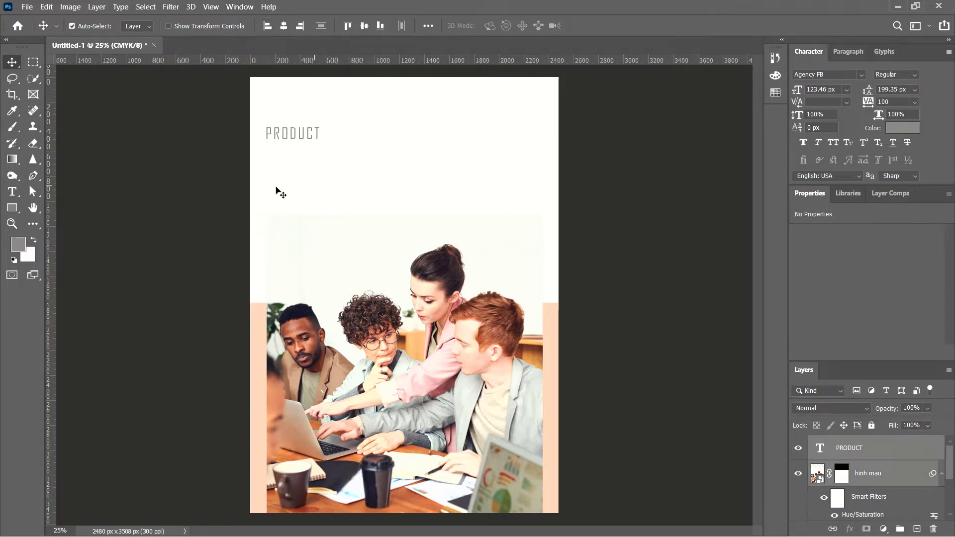
{"action": "left_click", "coordinate": [208, 184]}
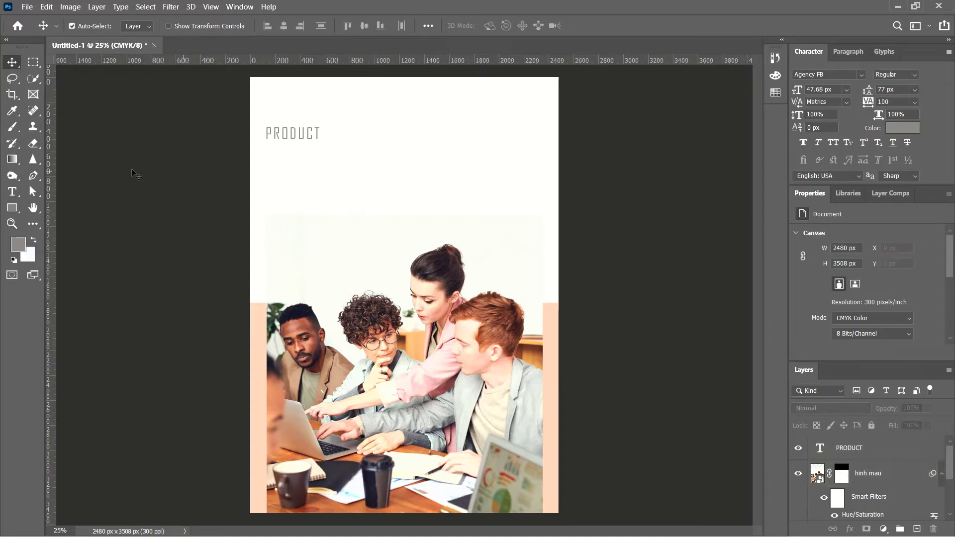
- Add a CATAGLOG text line below PRODUCT
{"action": "left_click", "coordinate": [12, 191]}
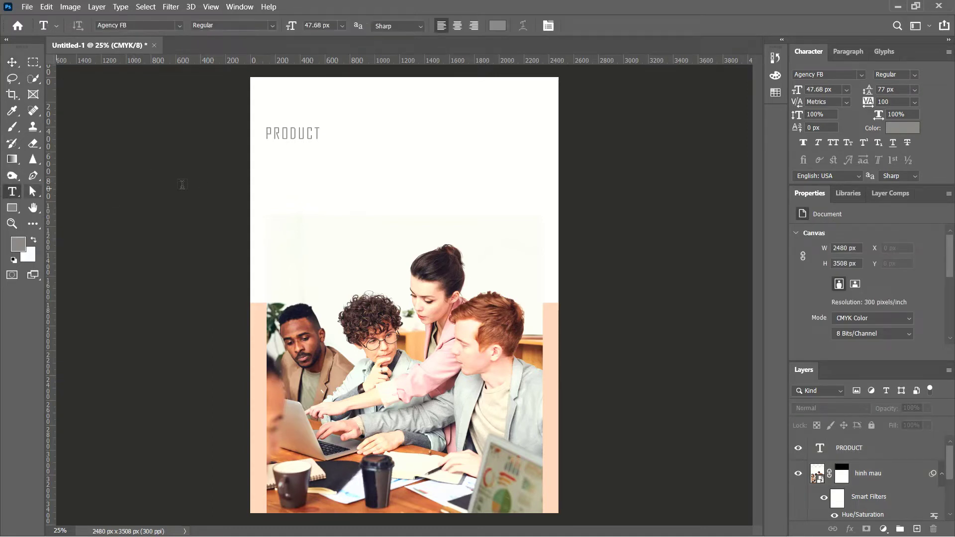
{"action": "left_click", "coordinate": [272, 161]}
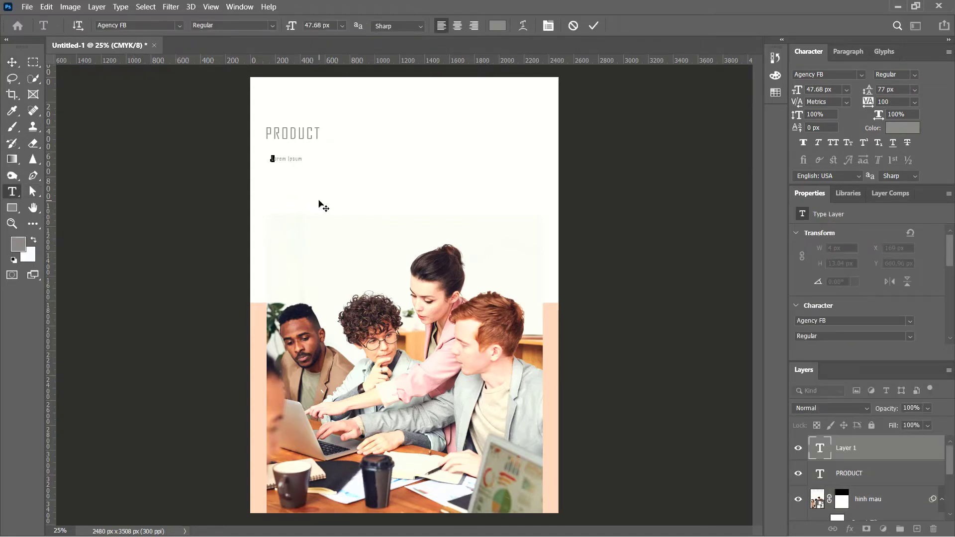
{"action": "key", "text": "BackSpace"}
{"action": "left_click", "coordinate": [11, 63]}
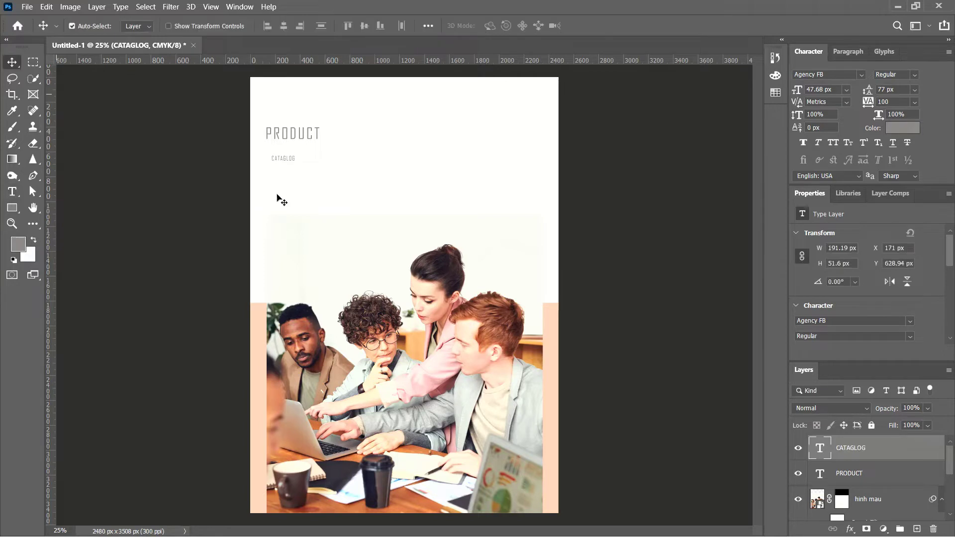
{"action": "left_click_drag", "start_coordinate": [291, 164], "coordinate": [283, 159]}
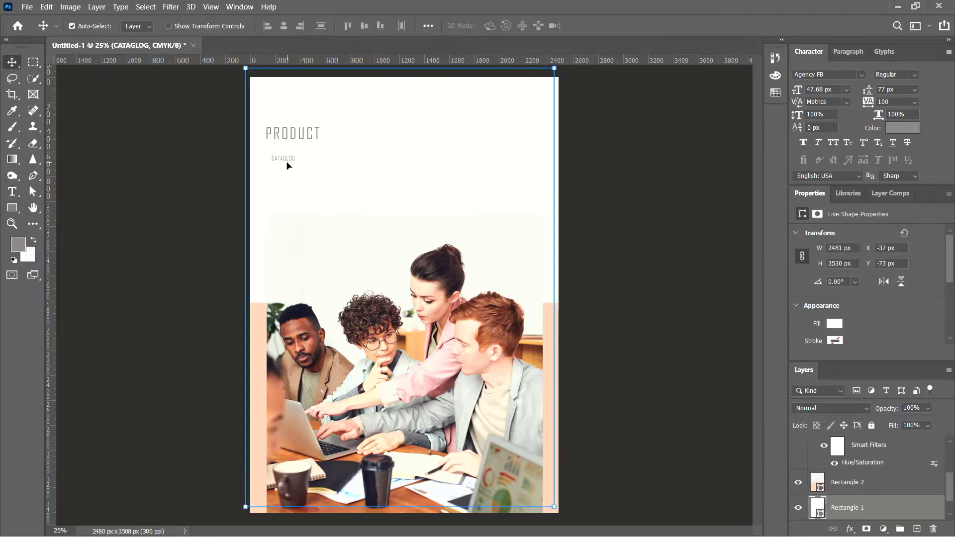
{"action": "left_click", "coordinate": [284, 160]}
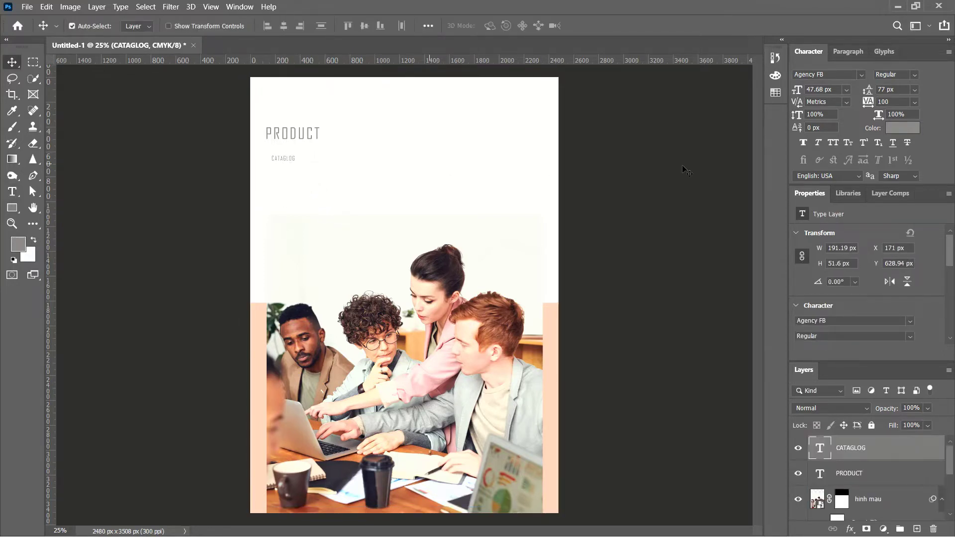
- Set CATAGLOG's font to Roboto Black
{"action": "left_click", "coordinate": [861, 75]}
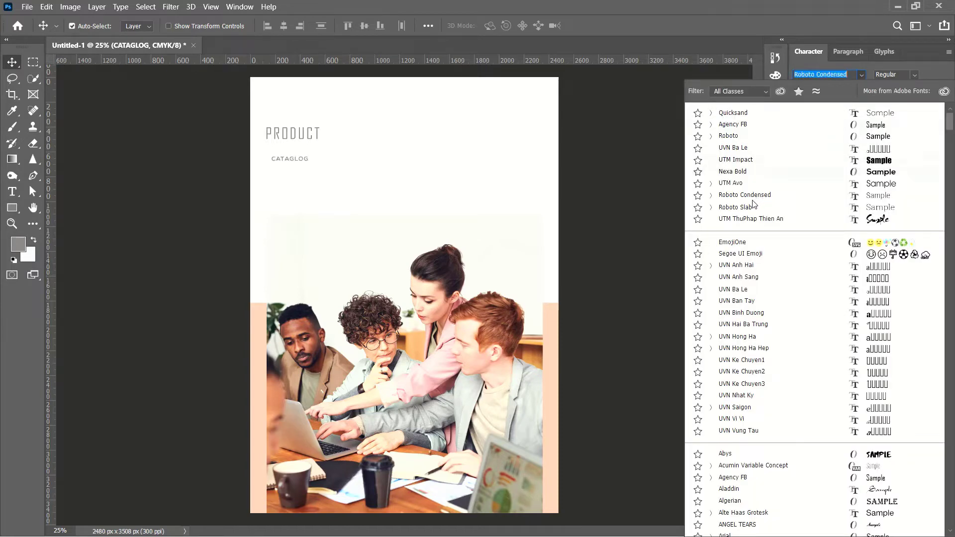
{"action": "left_click", "coordinate": [745, 136]}
{"action": "left_click", "coordinate": [914, 75]}
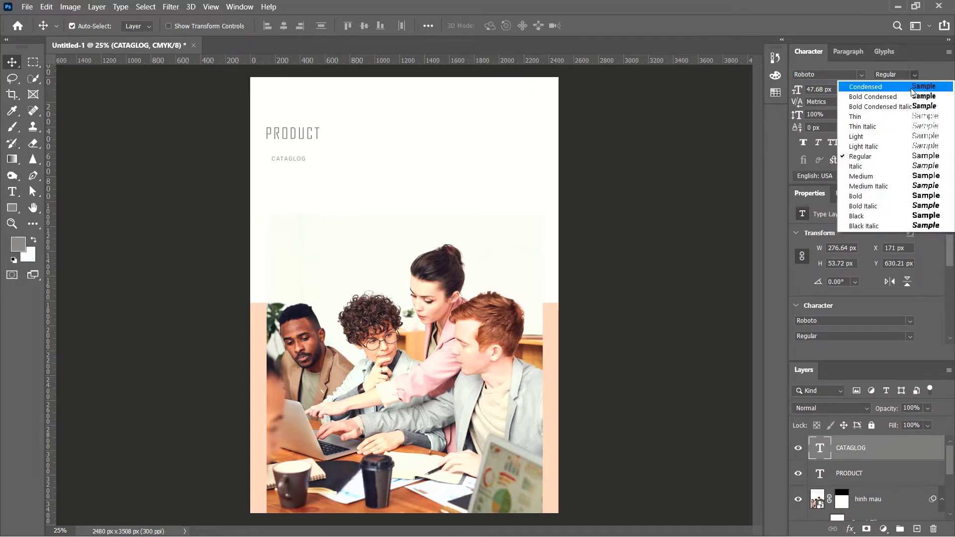
{"action": "left_click", "coordinate": [870, 218]}
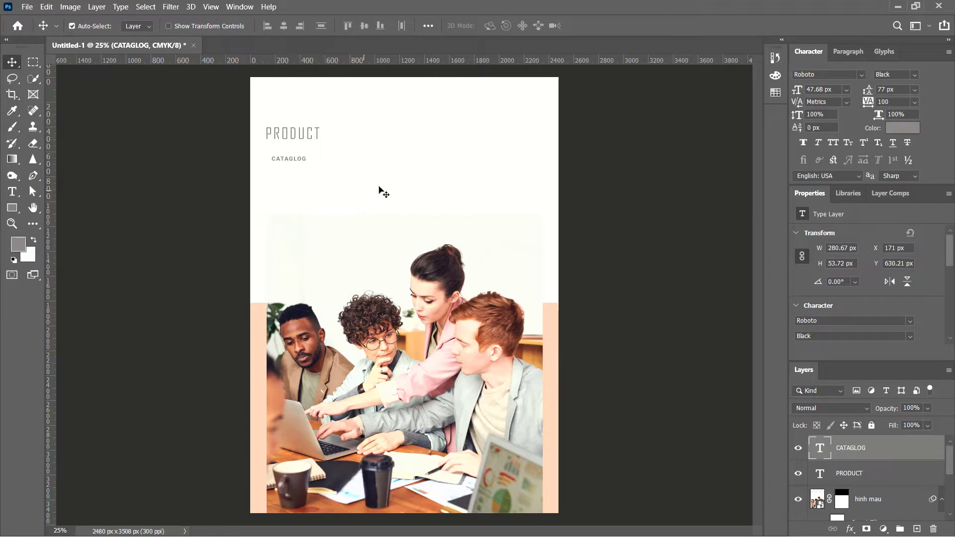
- Enlarge CATAGLOG about threefold and line it up under PRODUCT
{"action": "key", "text": "ctrl+t"}
{"action": "left_click_drag", "start_coordinate": [318, 152], "coordinate": [380, 139]}
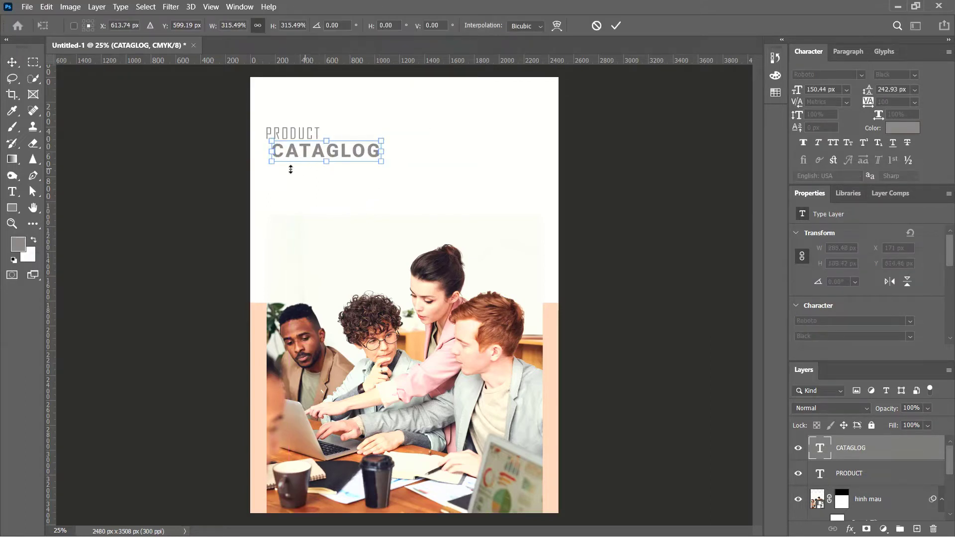
{"action": "left_click_drag", "start_coordinate": [295, 155], "coordinate": [291, 156]}
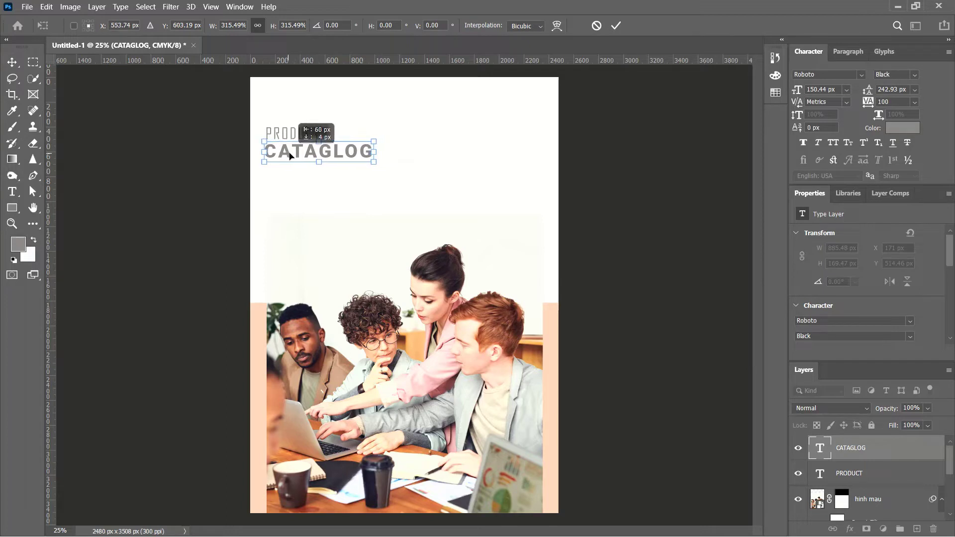
{"action": "key", "text": "Return"}
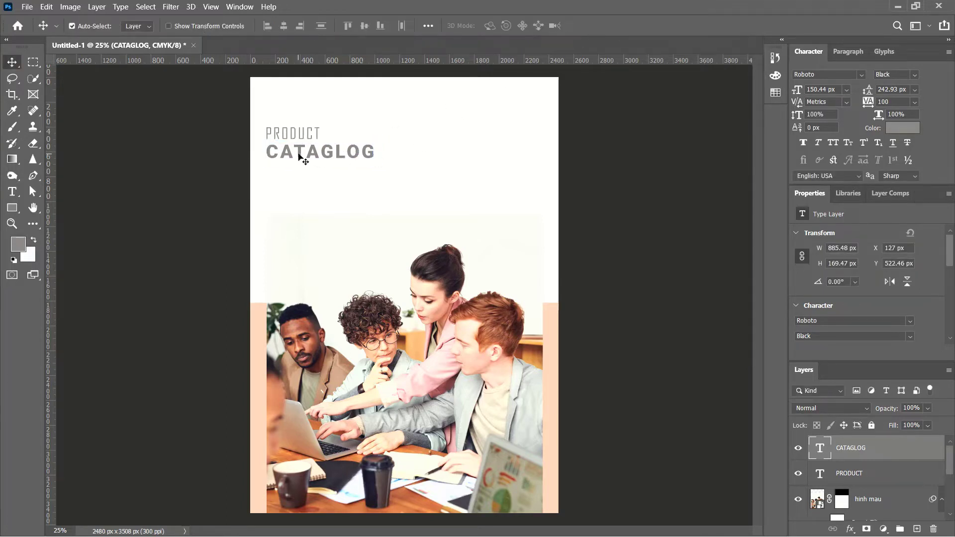
{"action": "left_click_drag", "start_coordinate": [299, 155], "coordinate": [295, 156]}
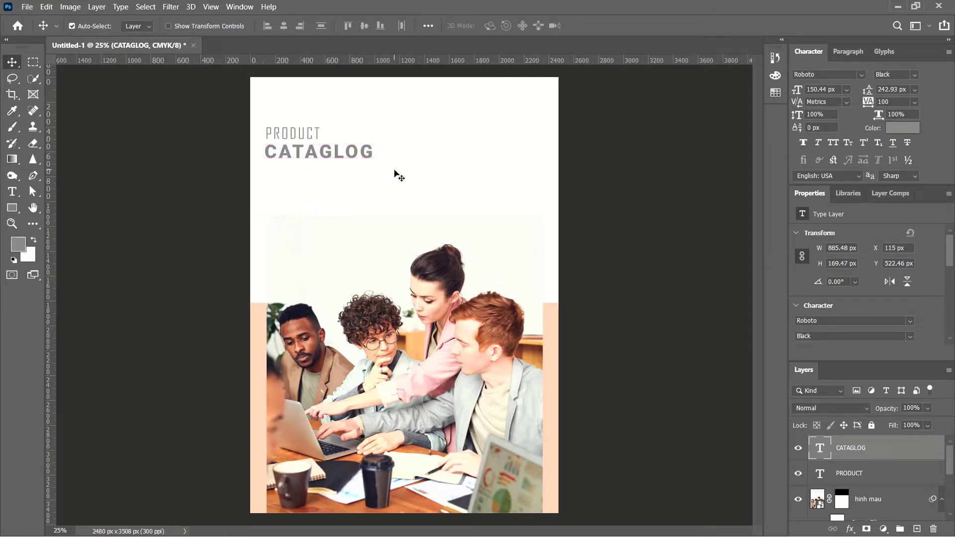
- Reset CATAGLOG's tracking to 0 and enlarge it slightly more
{"action": "left_click", "coordinate": [915, 102]}
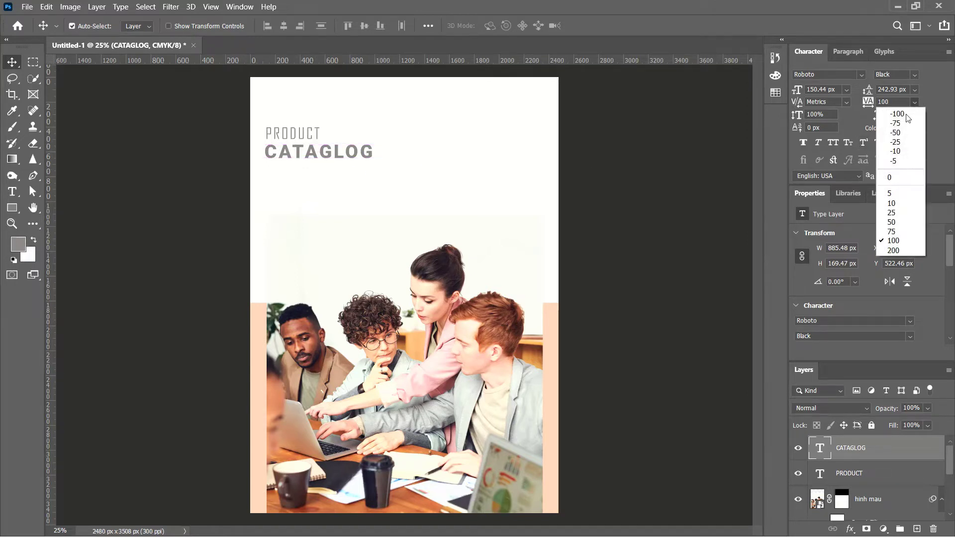
{"action": "left_click", "coordinate": [890, 179]}
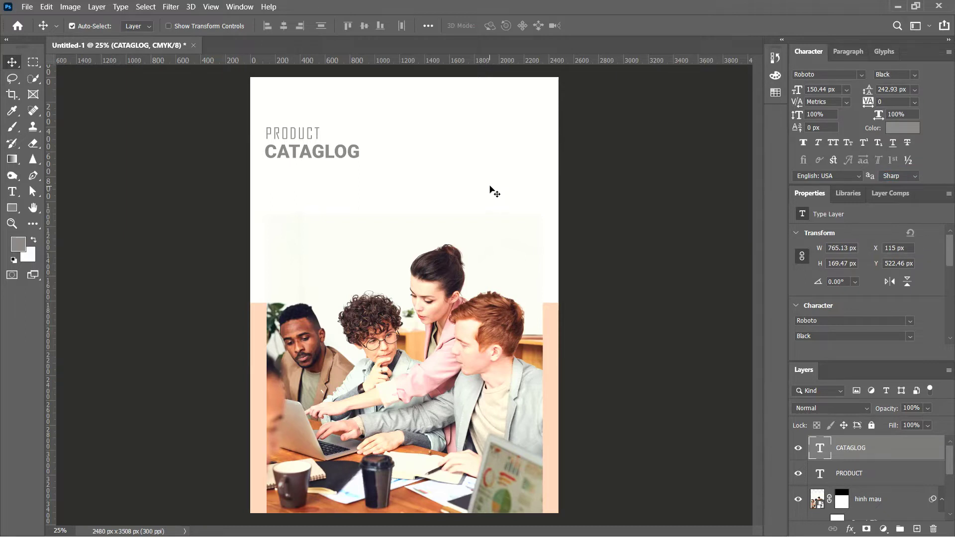
{"action": "key", "text": "ctrl+t"}
{"action": "left_click_drag", "start_coordinate": [359, 163], "coordinate": [370, 173]}
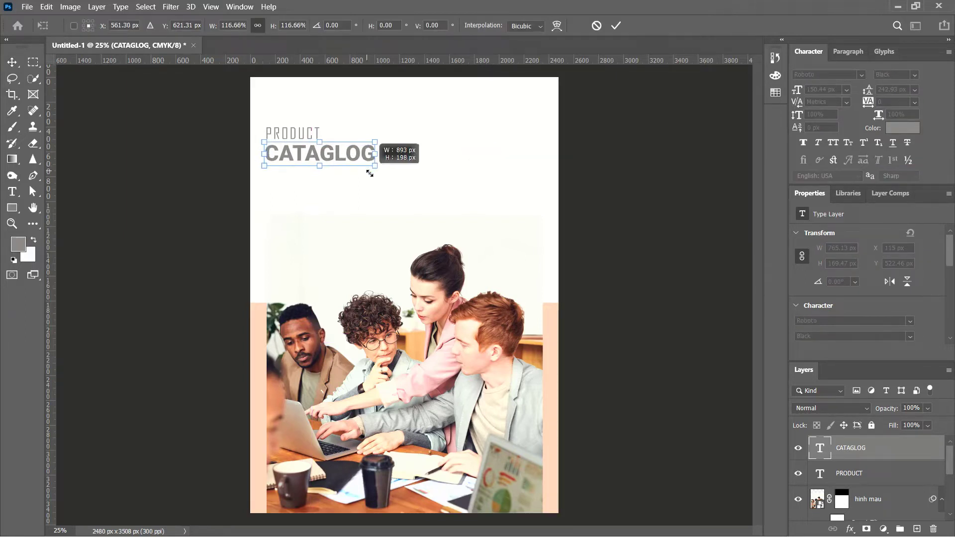
{"action": "left_click", "coordinate": [616, 25]}
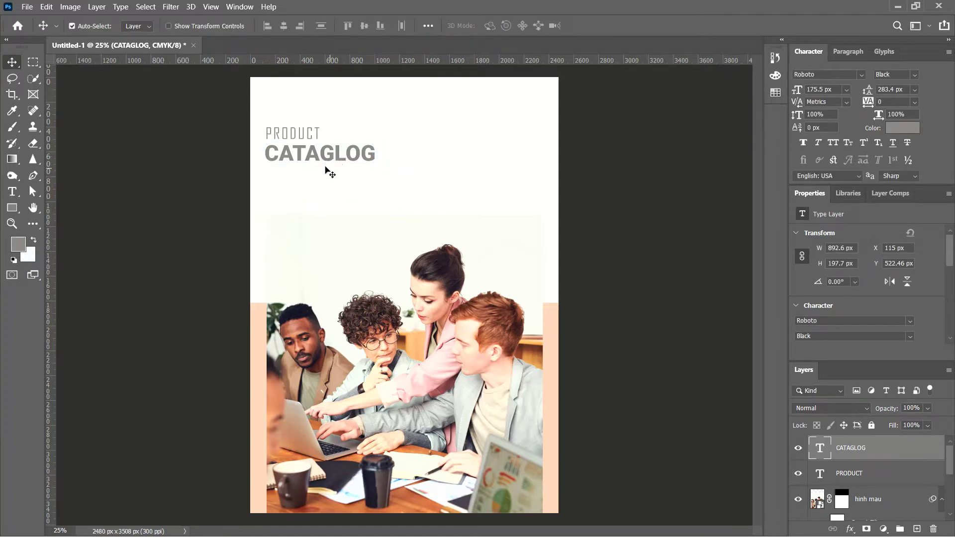
{"action": "left_click", "coordinate": [12, 191]}
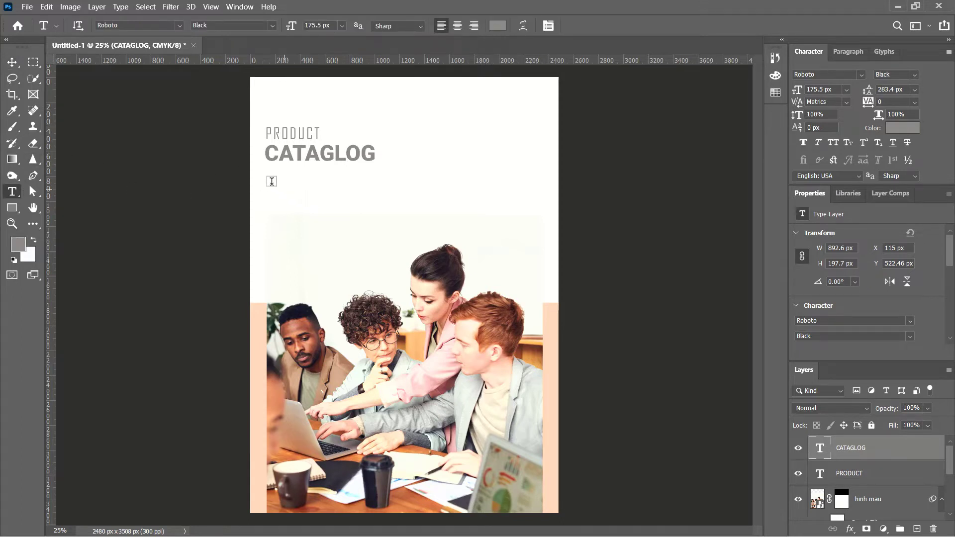
- Add a Lorem ipsum paragraph below CATAGLOG in Quicksand with Auto leading
{"action": "left_click_drag", "start_coordinate": [268, 172], "coordinate": [379, 199]}
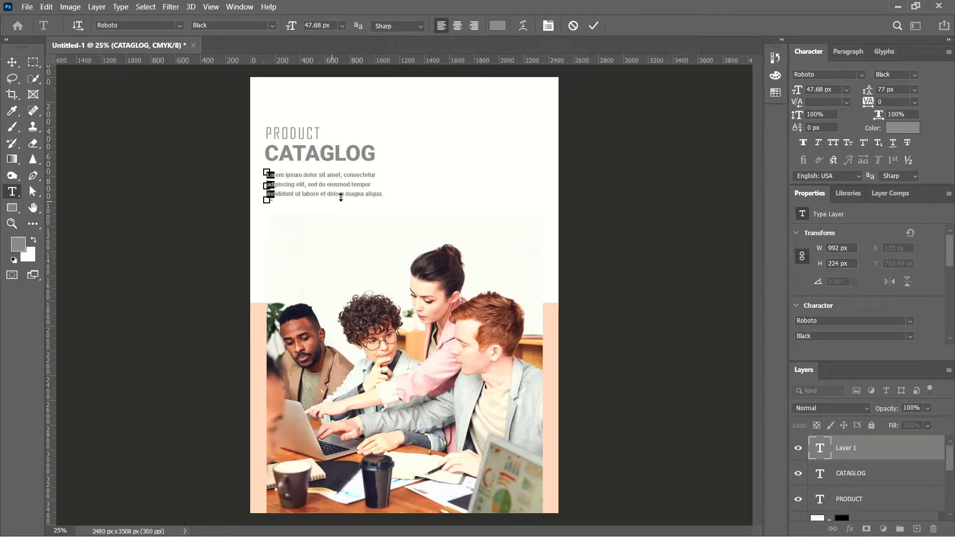
{"action": "left_click", "coordinate": [829, 76]}
{"action": "left_click", "coordinate": [860, 75]}
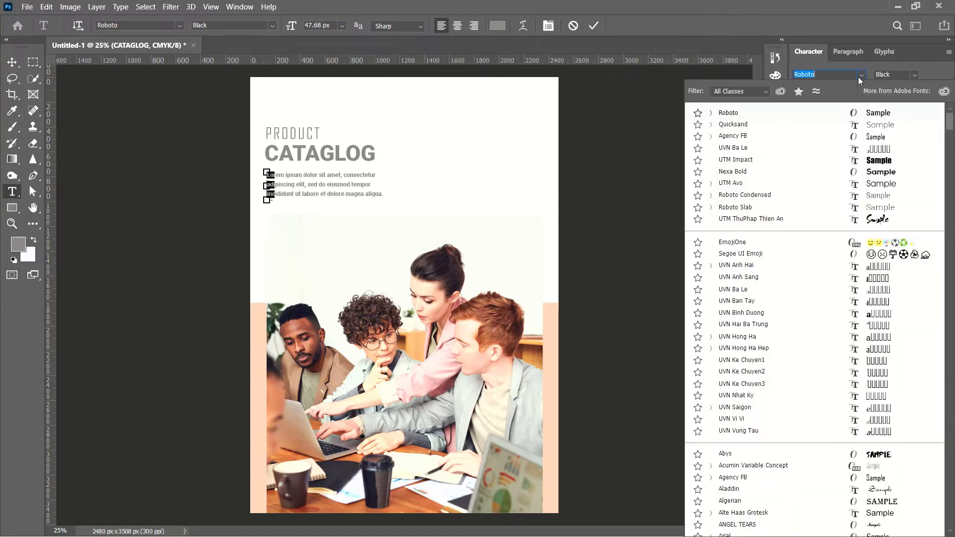
{"action": "left_click", "coordinate": [784, 128]}
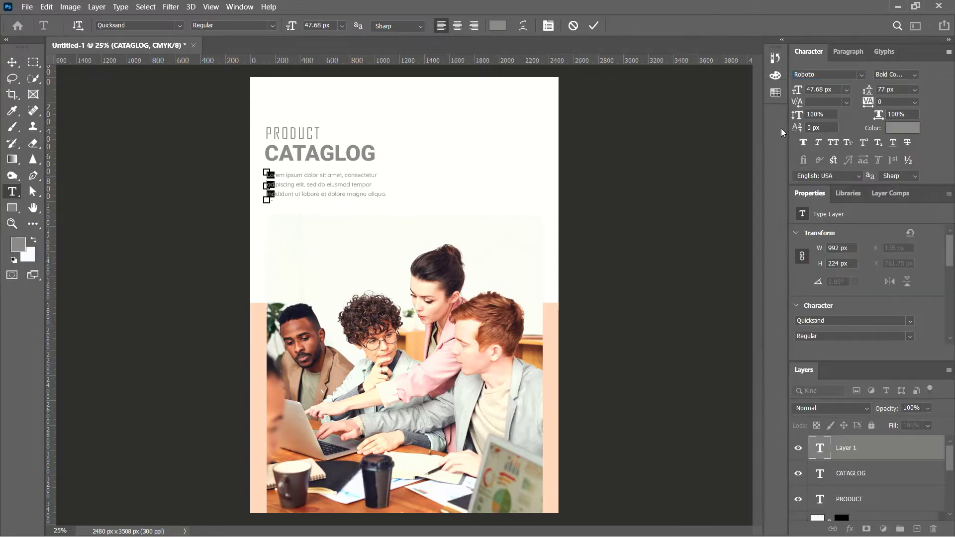
{"action": "left_click", "coordinate": [915, 90]}
{"action": "left_click", "coordinate": [893, 104]}
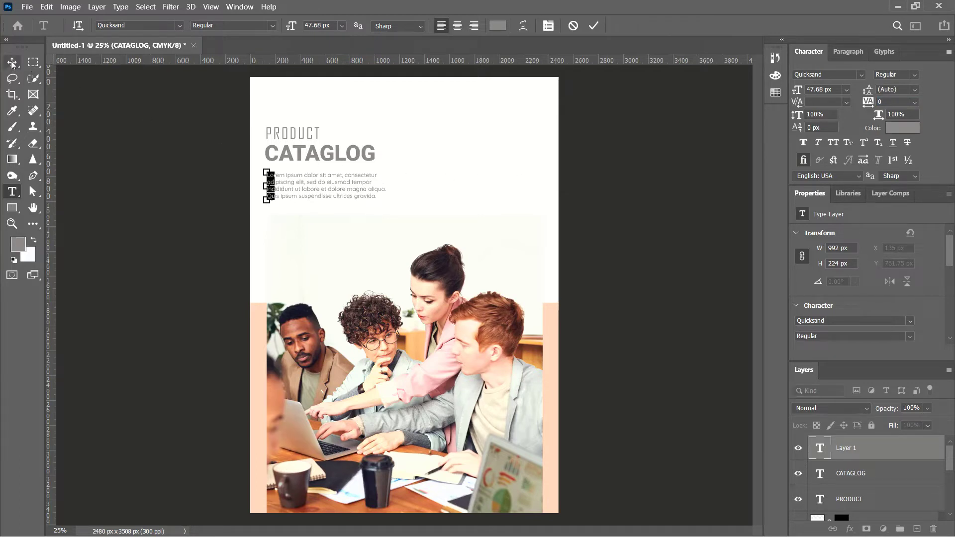
- Adjust the paragraph text and commit it
{"action": "left_click", "coordinate": [300, 182]}
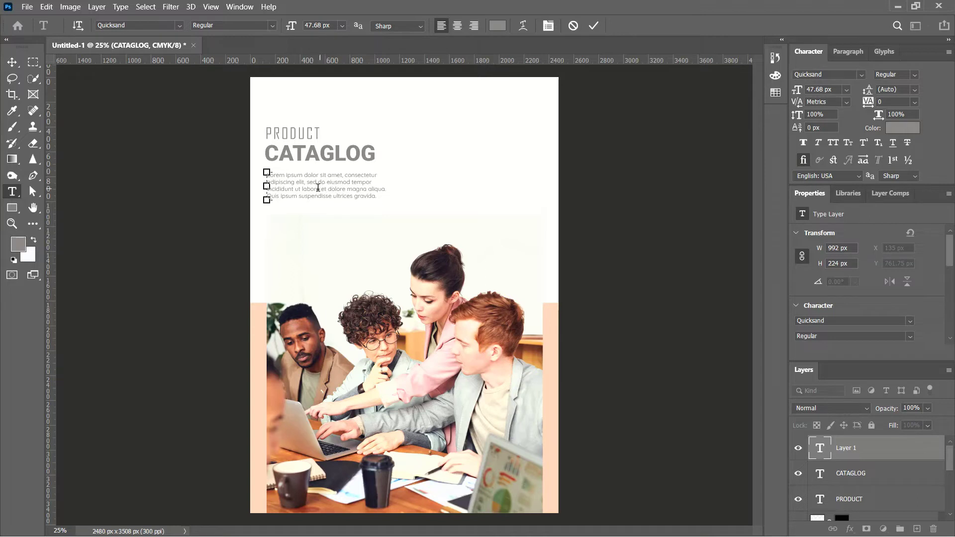
{"action": "key", "text": "shift+Right"}
{"action": "key", "text": "shift+Right"}
{"action": "key", "text": "Escape"}
{"action": "key", "text": "v"}
{"action": "left_click", "coordinate": [306, 136]}
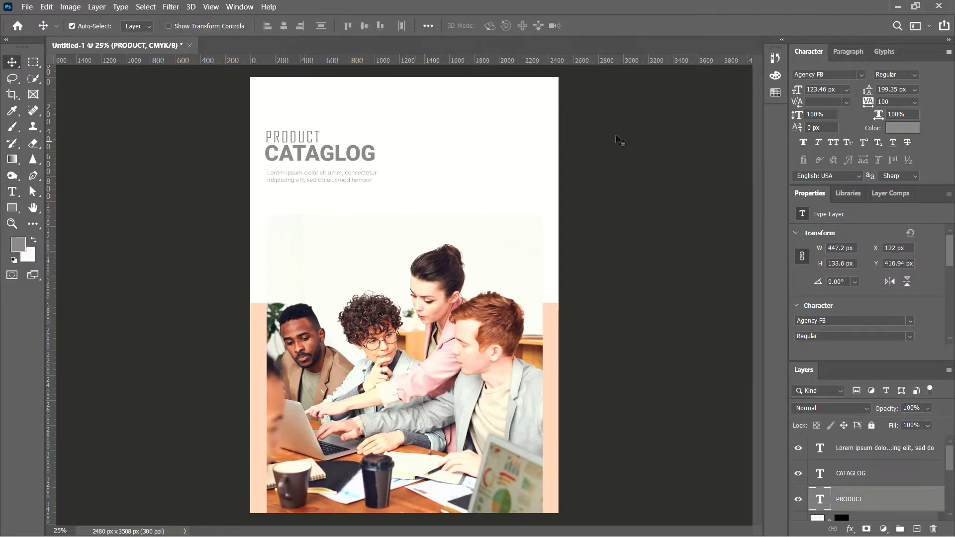
- Widen PRODUCT's tracking to 200 and move the three-line title block higher on the page
{"action": "left_click", "coordinate": [915, 102]}
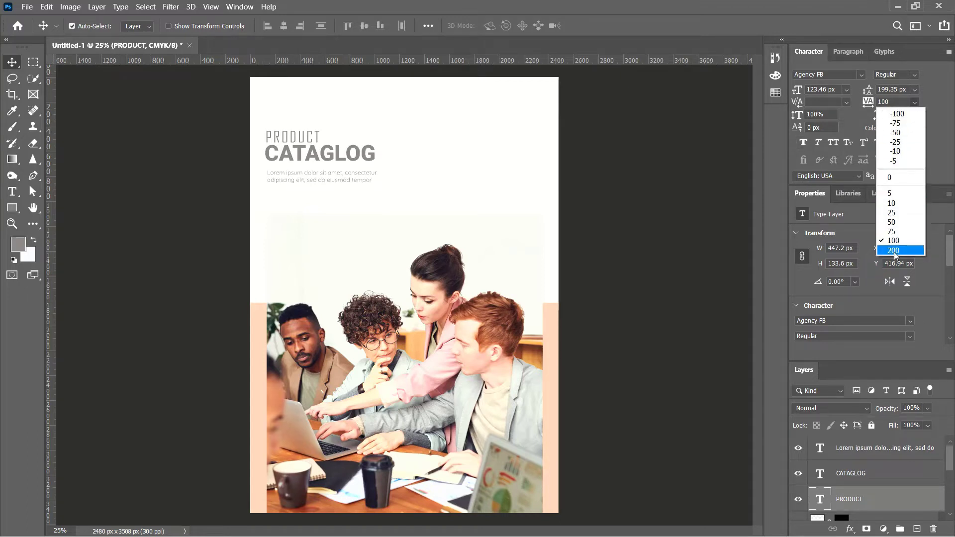
{"action": "left_click", "coordinate": [880, 247]}
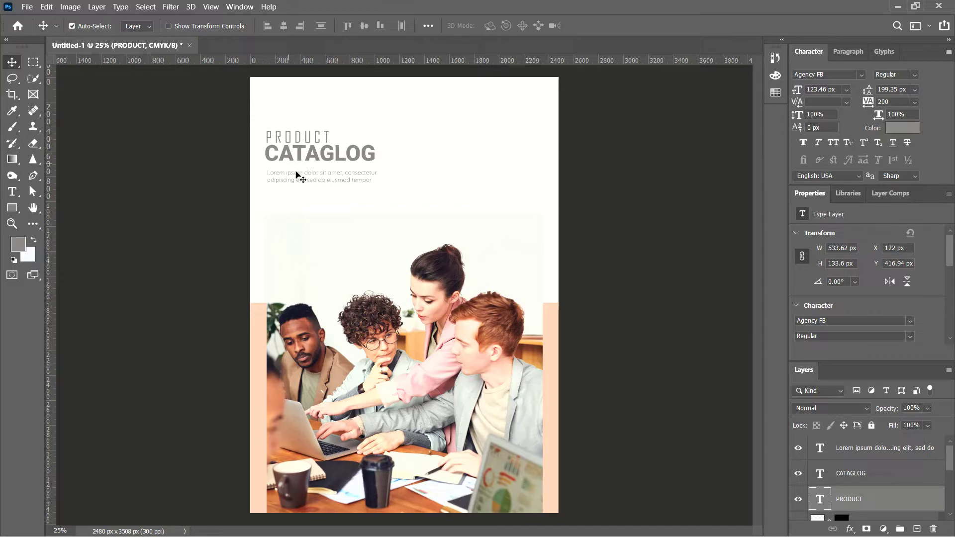
{"action": "left_click", "coordinate": [312, 176]}
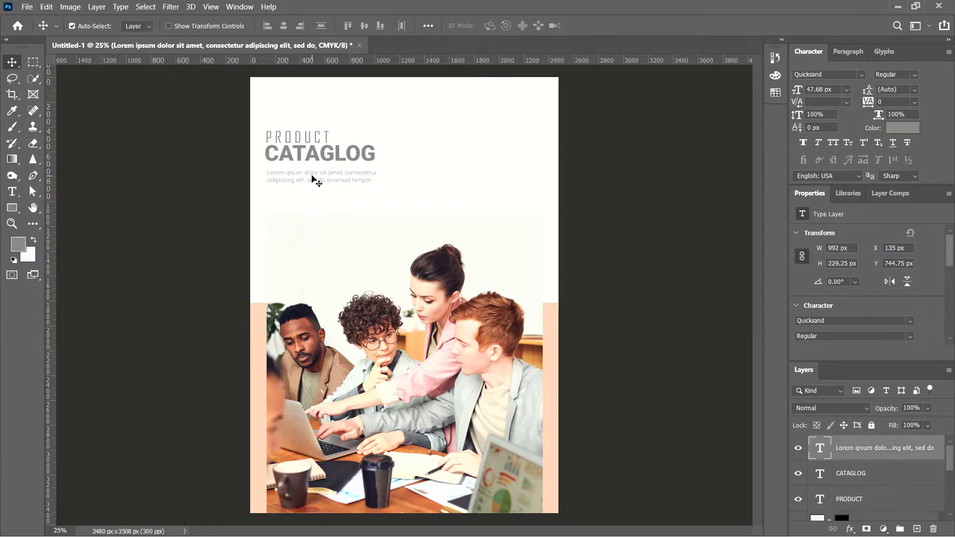
{"action": "key", "text": "shift+Up"}
{"action": "key", "text": "shift+Up"}
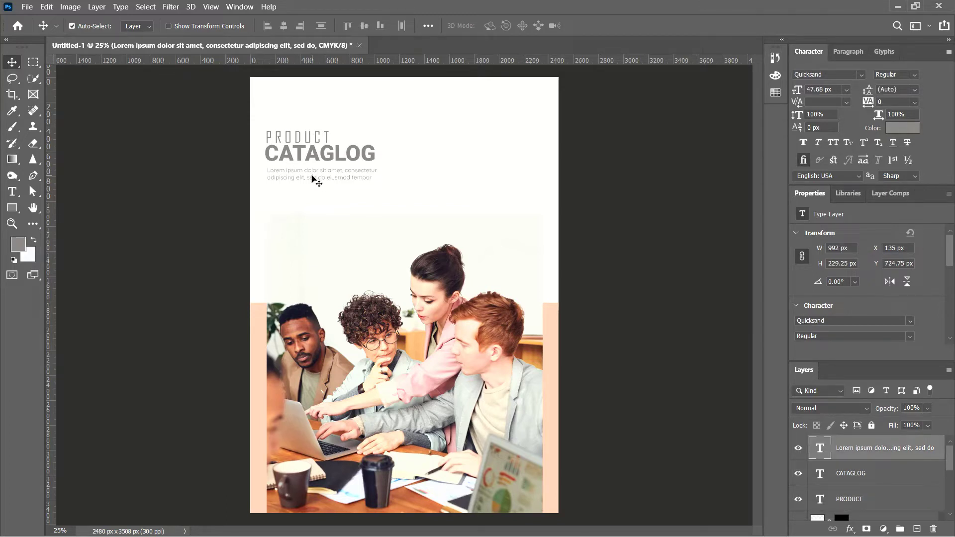
{"action": "left_click", "coordinate": [296, 154], "text": "shift"}
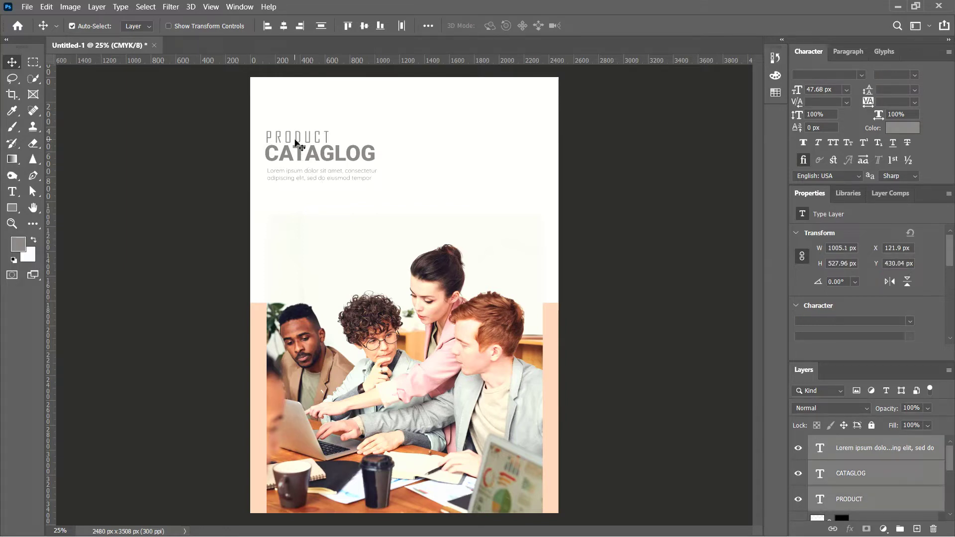
{"action": "key", "text": "shift+Up"}
{"action": "key", "text": "shift+Up"}
{"action": "key", "text": "shift+Up"}
{"action": "key", "text": "shift+Up"}
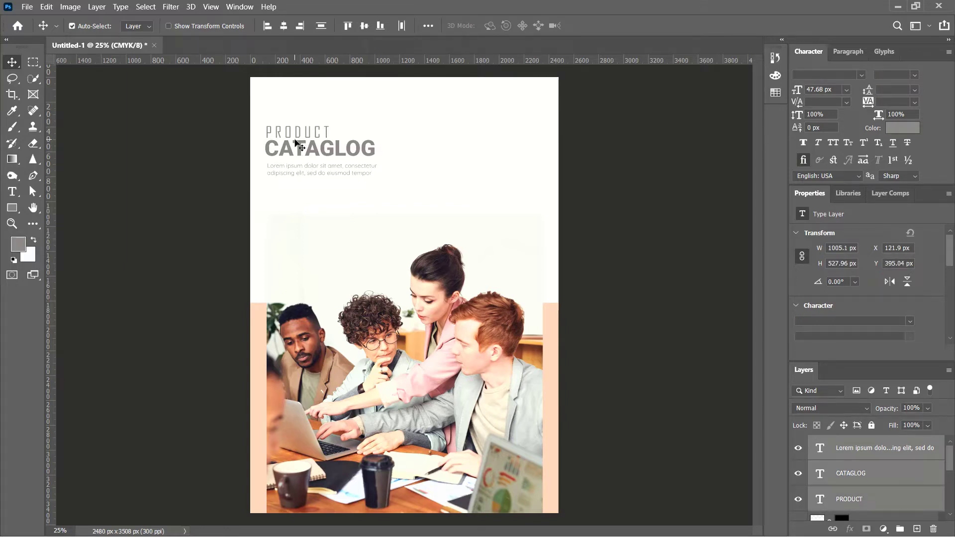
{"action": "key", "text": "shift+Up"}
{"action": "key", "text": "shift+Up"}
{"action": "key", "text": "shift+Up"}
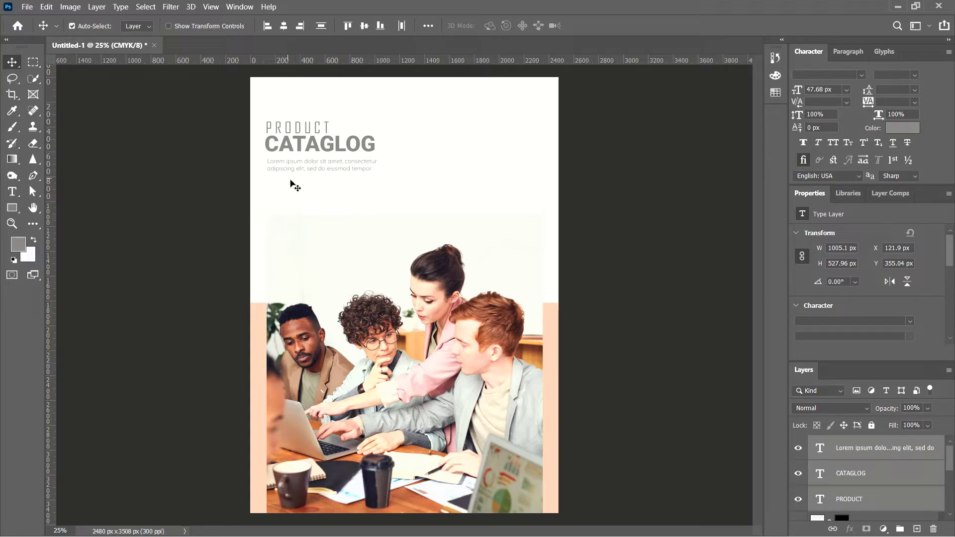
{"action": "key", "text": "Down"}
{"action": "key", "text": "Down"}
{"action": "key", "text": "Down"}
- With Rectangle 1 selected, start embedding an image file from the cataloge folder
{"action": "left_click", "coordinate": [422, 185]}
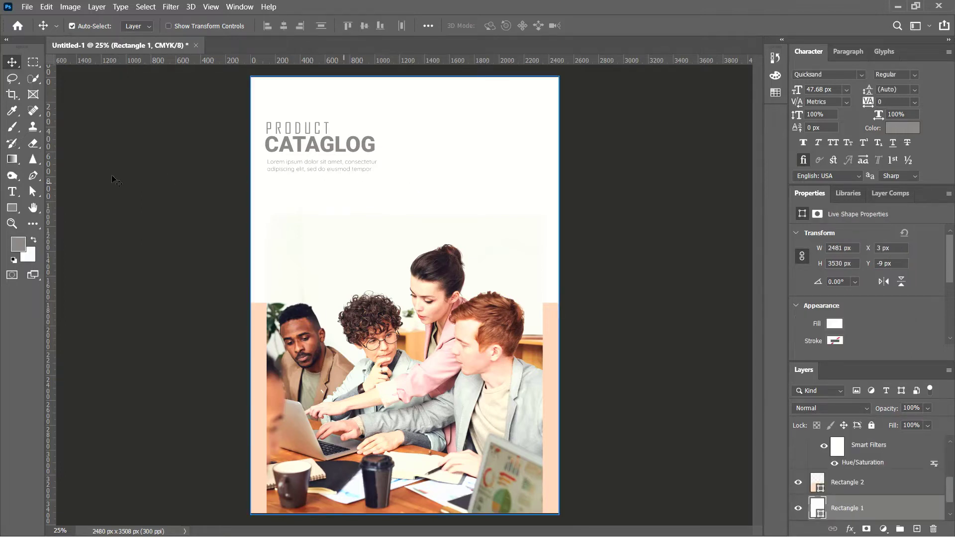
{"action": "left_click", "coordinate": [26, 7]}
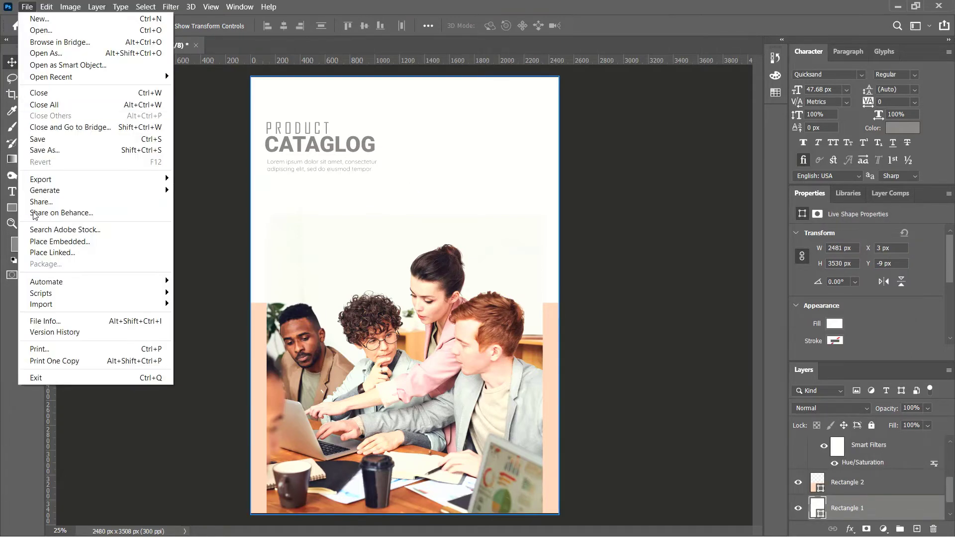
{"action": "left_click", "coordinate": [53, 242]}
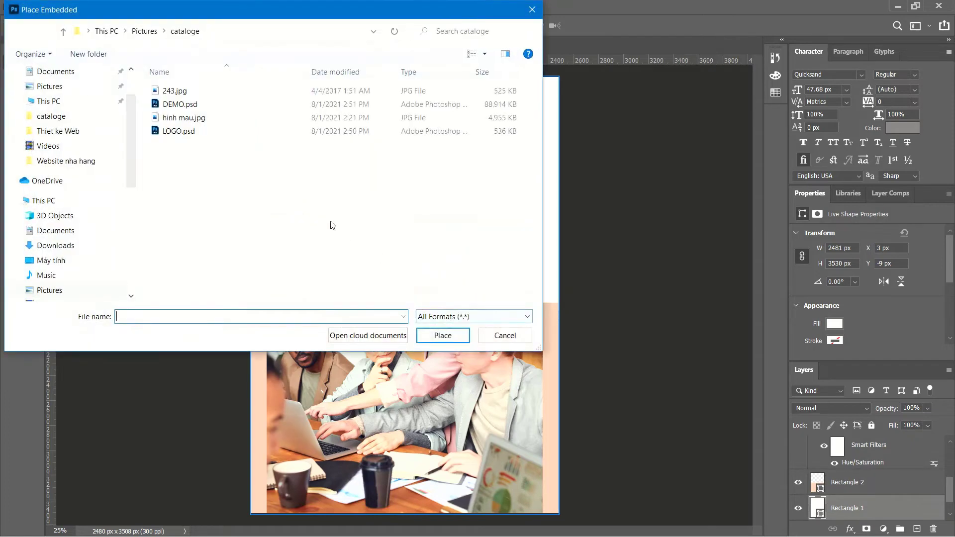
- Embed the LOGO image and scale it down into the page's top-right corner
{"action": "double_click", "coordinate": [185, 131]}
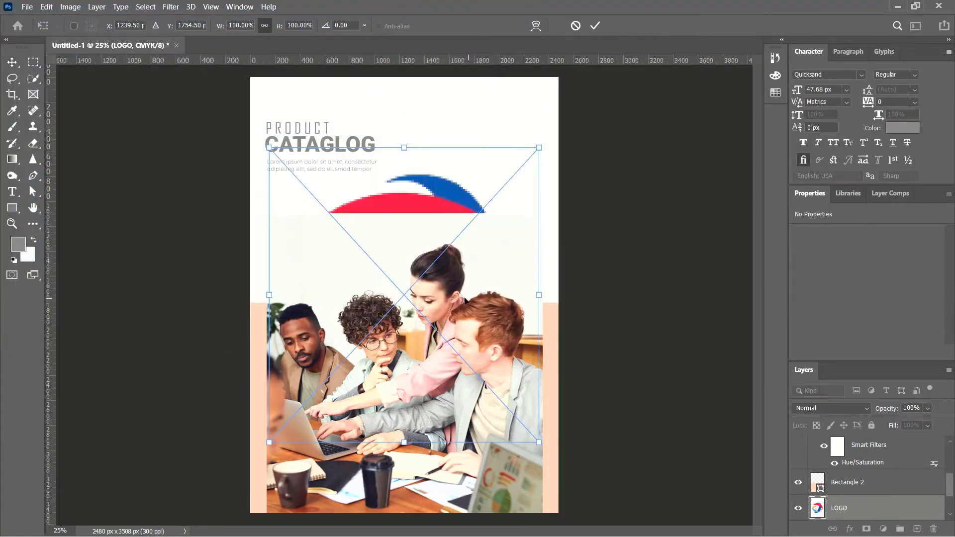
{"action": "mouse_move", "coordinate": [268, 444]}
{"action": "left_mouse_down"}
{"action": "mouse_move", "coordinate": [479, 223]}
{"action": "mouse_move", "coordinate": [471, 178]}
{"action": "mouse_move", "coordinate": [530, 157]}
{"action": "left_mouse_up"}
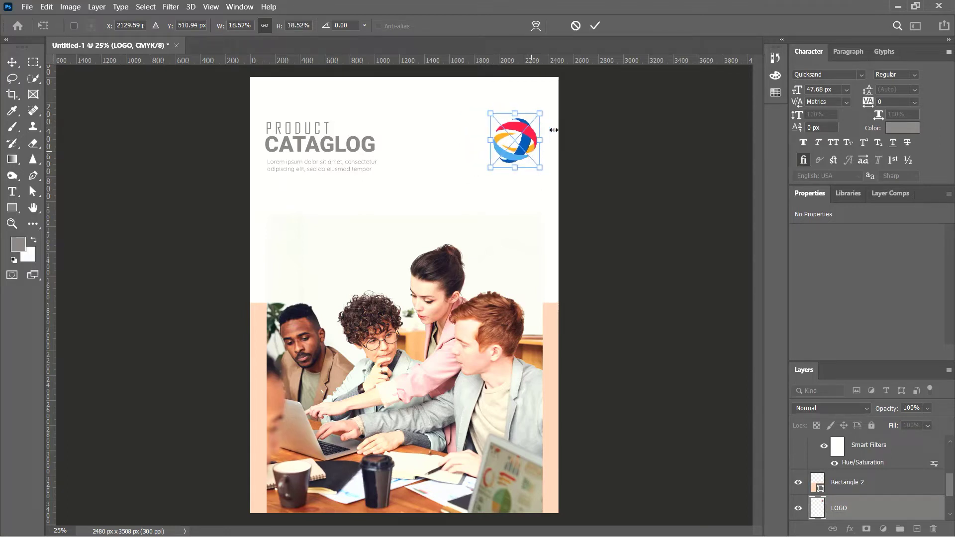
{"action": "left_click", "coordinate": [595, 25]}
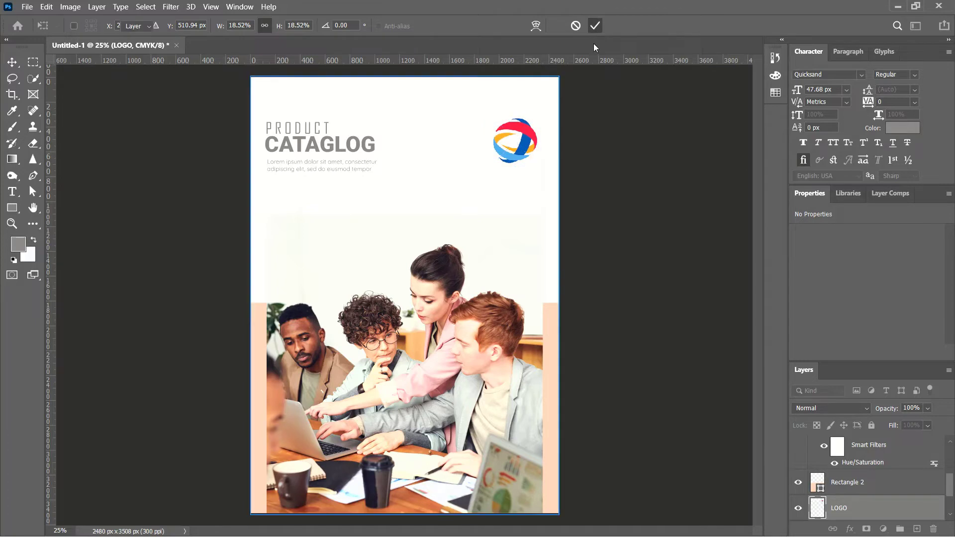
{"action": "left_click", "coordinate": [517, 237]}
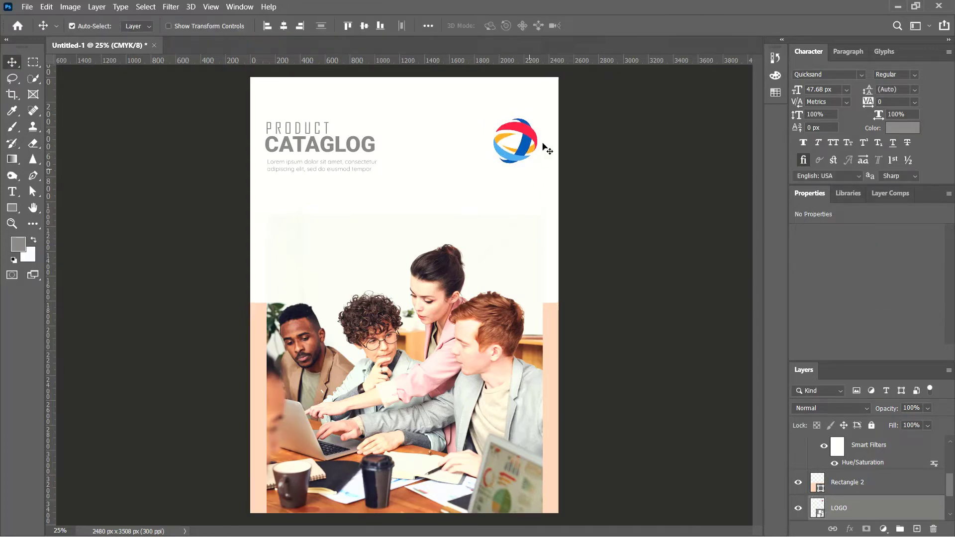
- Shift the logo slightly right and enlarge it a little from its corner
{"action": "left_click", "coordinate": [300, 27]}
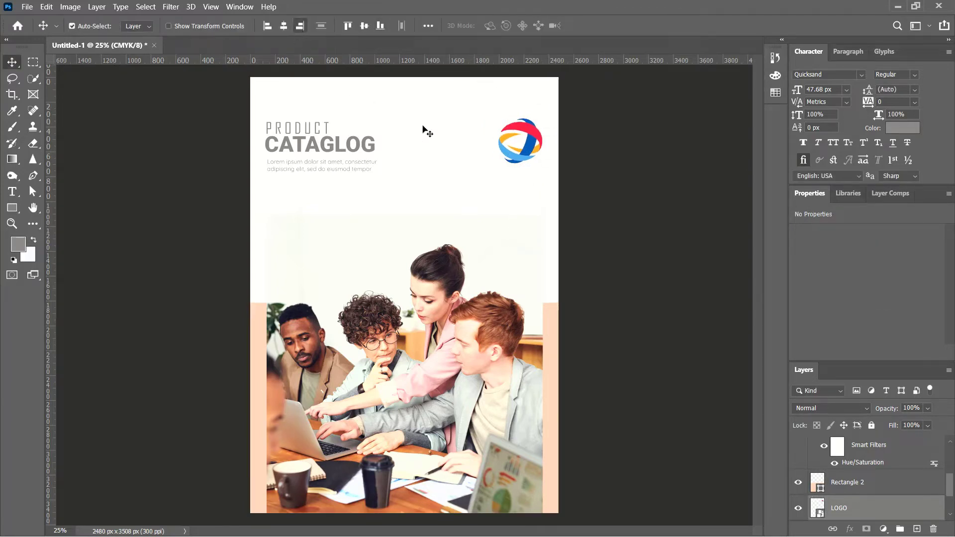
{"action": "left_click", "coordinate": [556, 184]}
{"action": "left_click", "coordinate": [528, 159]}
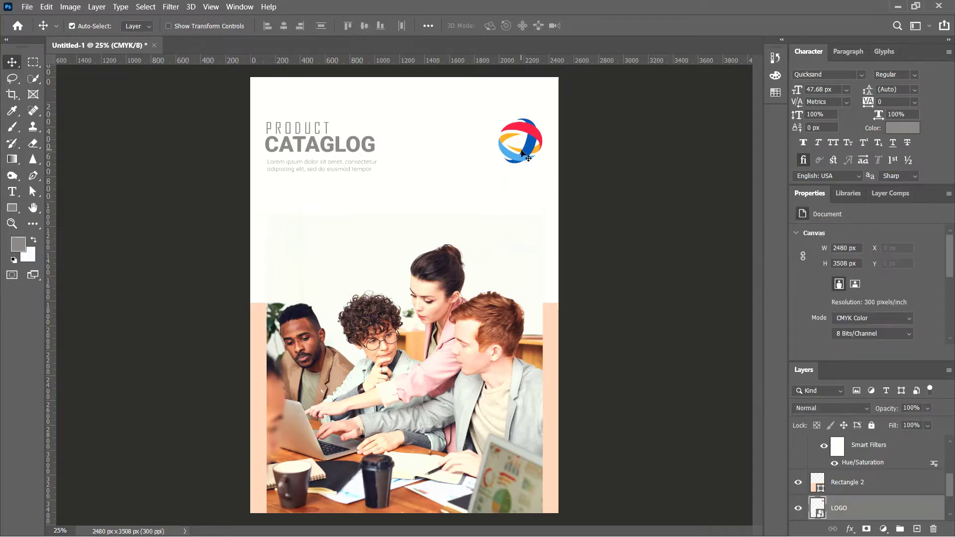
{"action": "key", "text": "ctrl+t"}
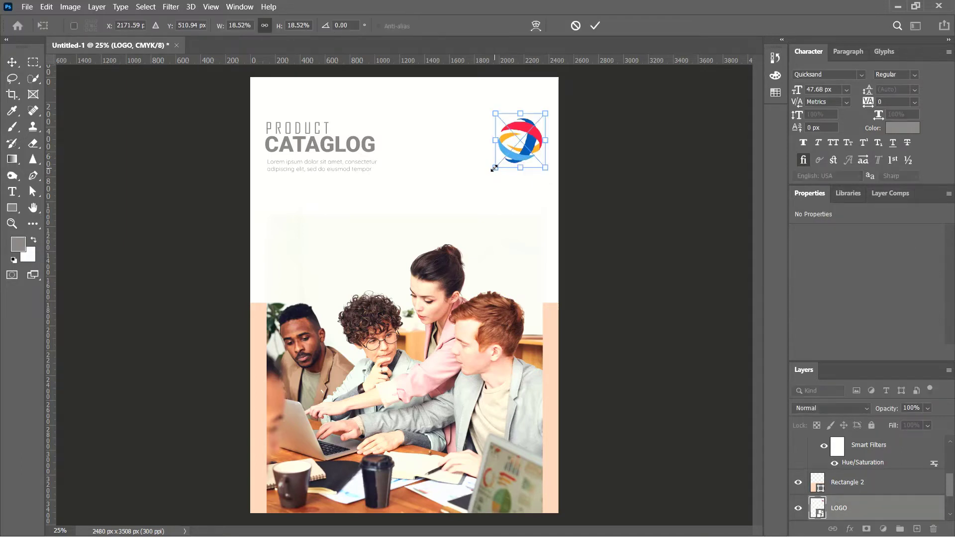
{"action": "left_click_drag", "start_coordinate": [498, 168], "coordinate": [492, 171]}
{"action": "left_click", "coordinate": [595, 26]}
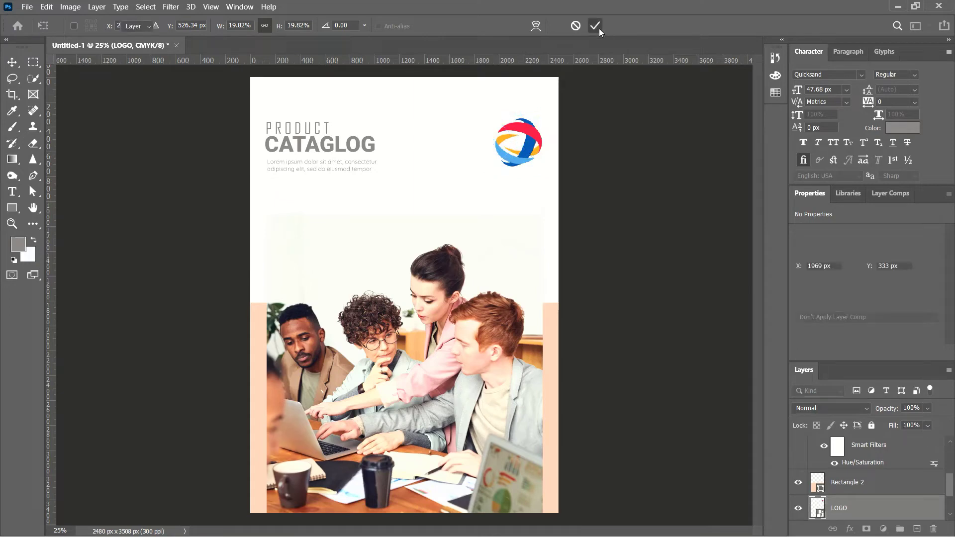
- Nudge the PRODUCT heading up slightly and the logo down a few pixels
{"action": "left_click", "coordinate": [341, 98]}
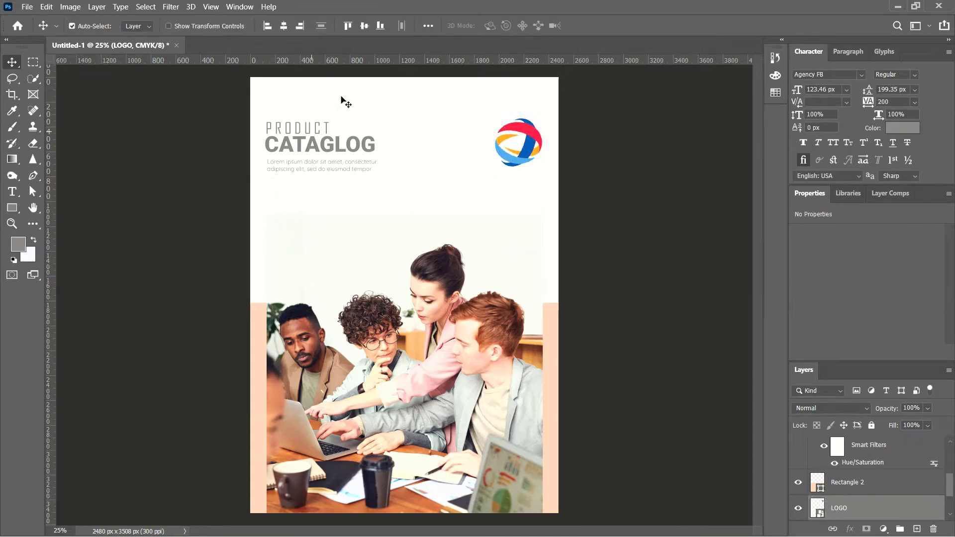
{"action": "left_click", "coordinate": [343, 25]}
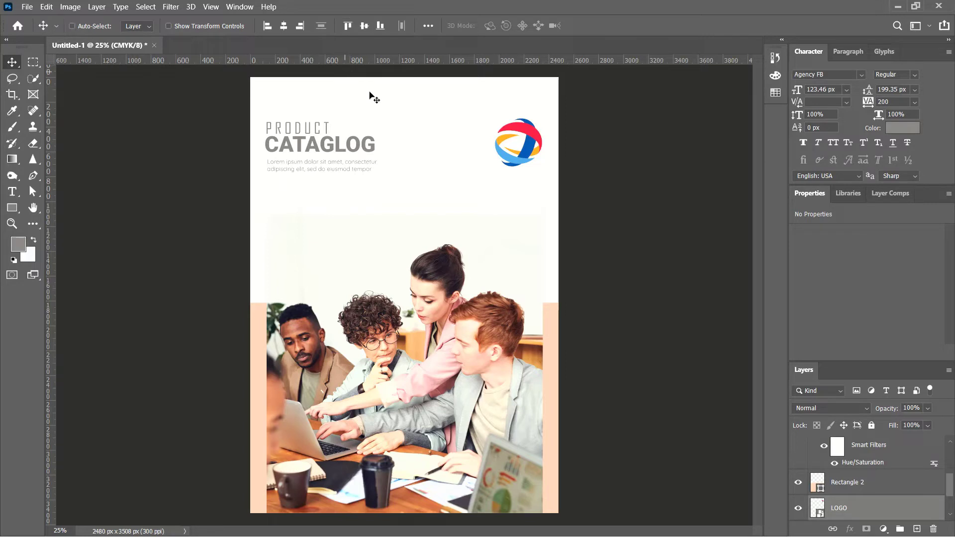
{"action": "left_click", "coordinate": [587, 204], "text": "ctrl"}
{"action": "left_click", "coordinate": [520, 166], "text": "ctrl"}
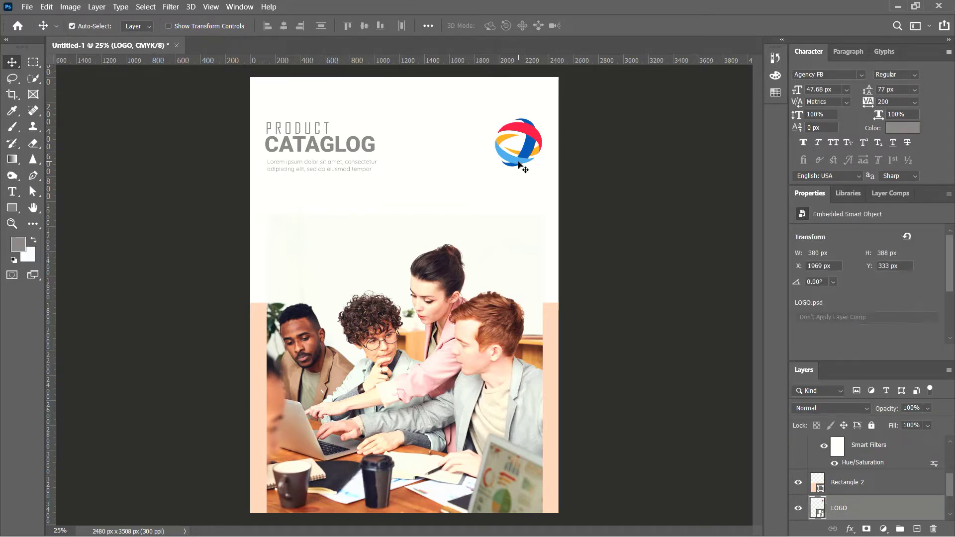
{"action": "key", "text": "Down"}
{"action": "key", "text": "Down"}
{"action": "key", "text": "Down"}
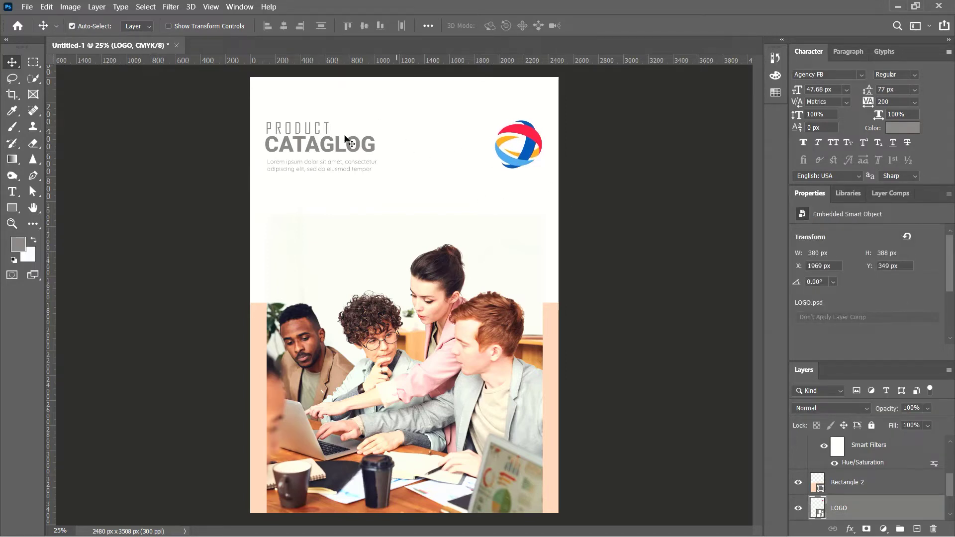
{"action": "left_click", "coordinate": [336, 96]}
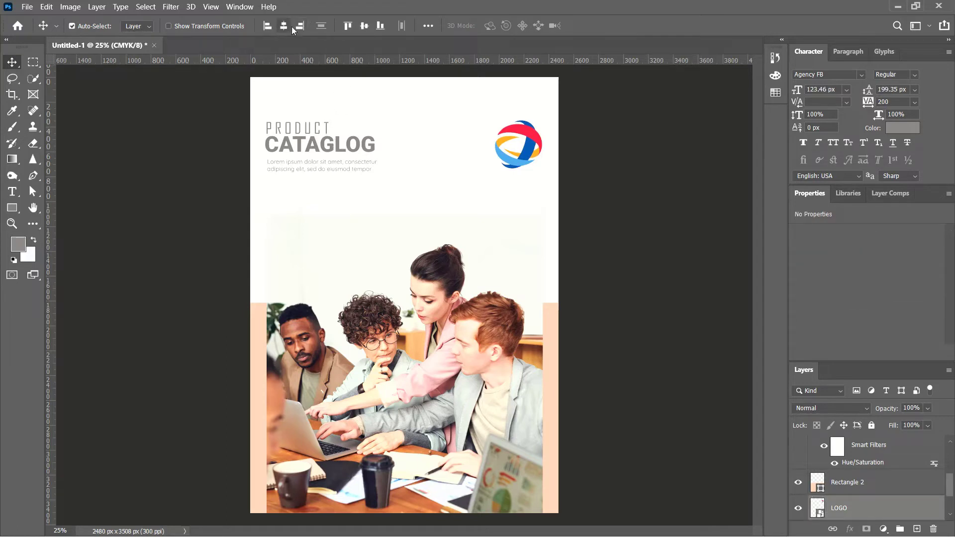
{"action": "left_click", "coordinate": [345, 26]}
- Move the CATAGLOG heading and Lorem text up two pixels
{"action": "left_click", "coordinate": [420, 189]}
{"action": "left_click", "coordinate": [346, 151]}
{"action": "left_click", "coordinate": [325, 164], "text": "shift"}
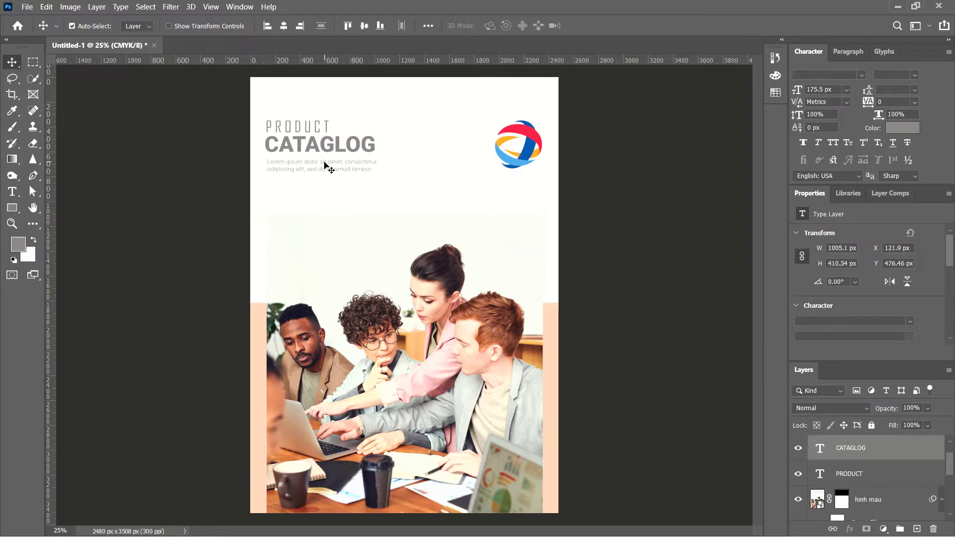
{"action": "key", "text": "Up"}
{"action": "key", "text": "Up"}
{"action": "key", "text": "Up"}
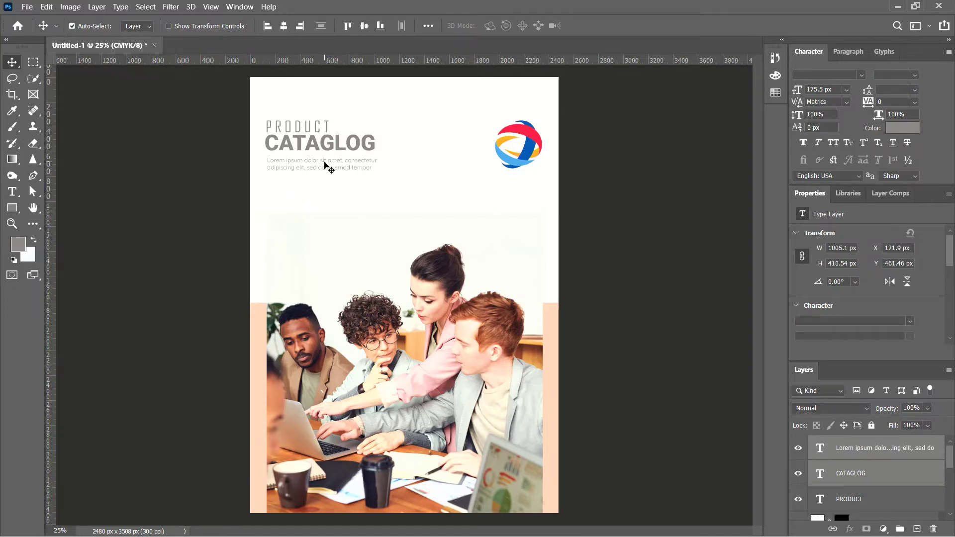
{"action": "key", "text": "Up"}
{"action": "left_click", "coordinate": [588, 256]}
- Enlarge the logo slightly from its left side
{"action": "left_click", "coordinate": [532, 147]}
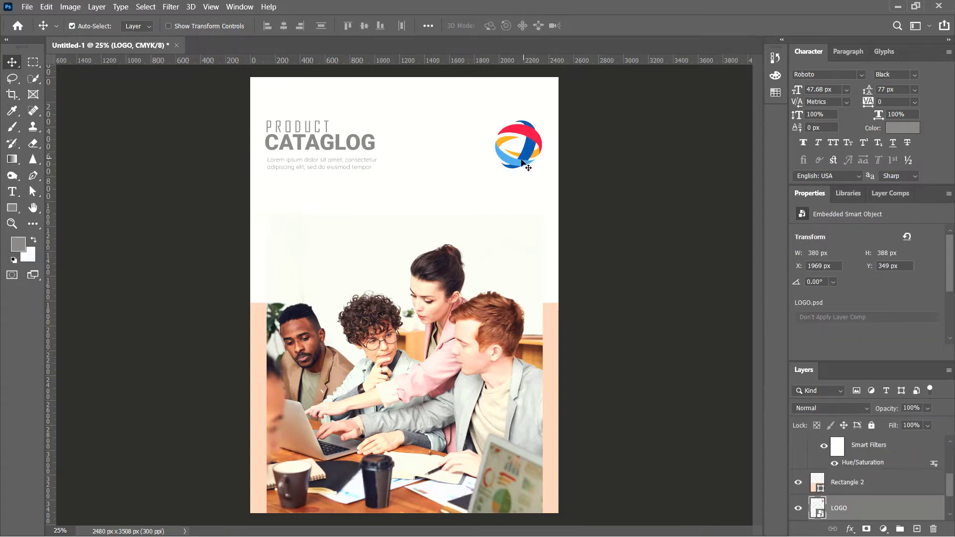
{"action": "key", "text": "ctrl+t"}
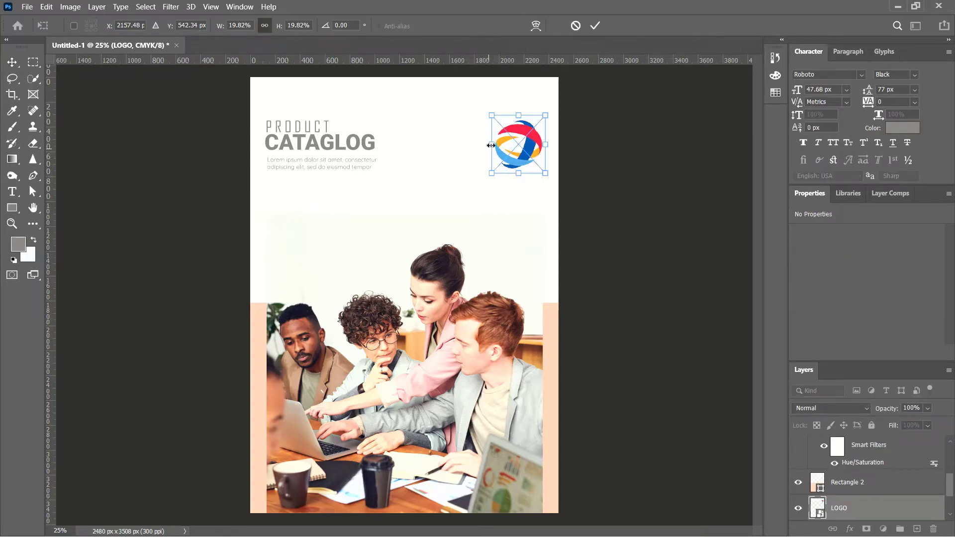
{"action": "left_click_drag", "start_coordinate": [491, 145], "coordinate": [480, 145]}
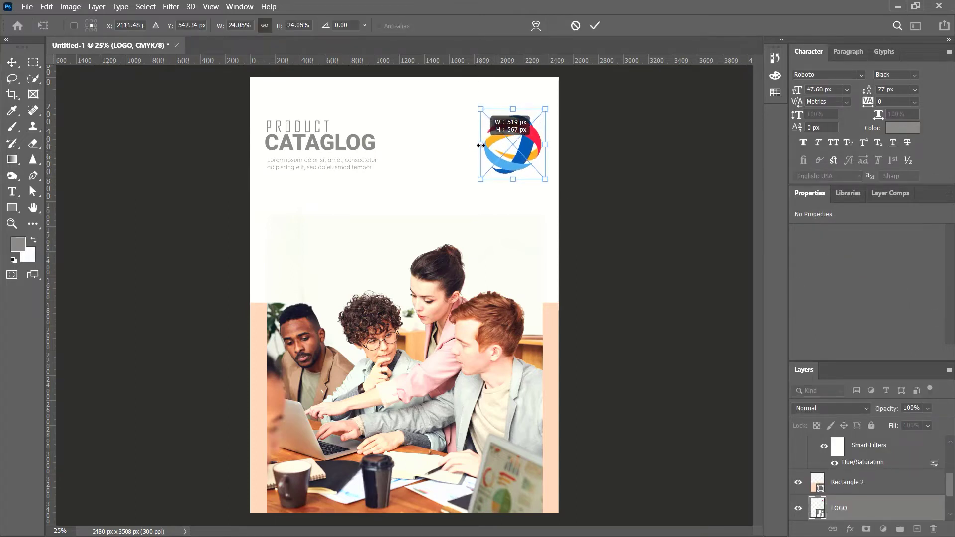
{"action": "left_click_drag", "start_coordinate": [480, 145], "coordinate": [487, 144]}
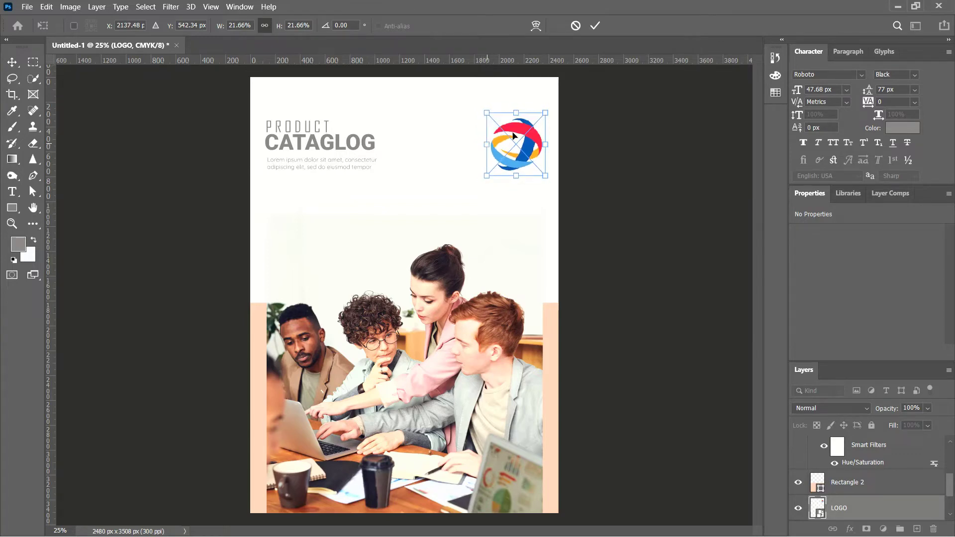
{"action": "left_click", "coordinate": [598, 28]}
- Save the page as catalog.psd, accepting the Photoshop Format Options compatibility prompt
{"action": "left_click", "coordinate": [593, 261]}
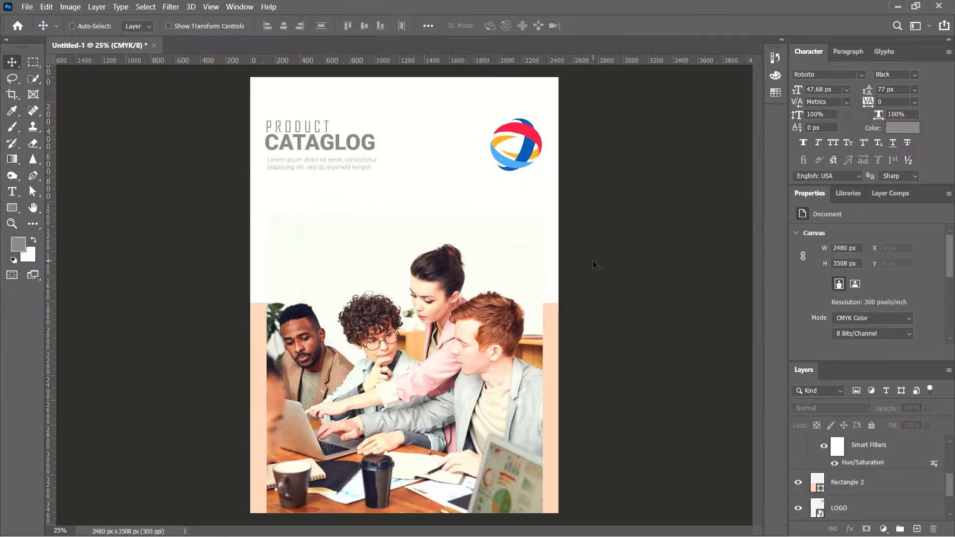
{"action": "key", "text": "ctrl+s"}
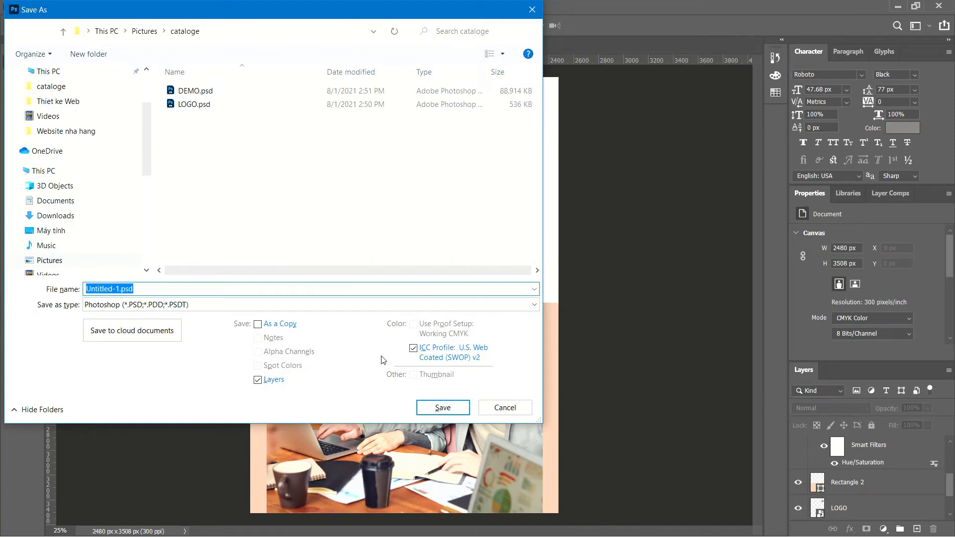
{"action": "type", "text": "catalog"}
{"action": "key", "text": "Return"}
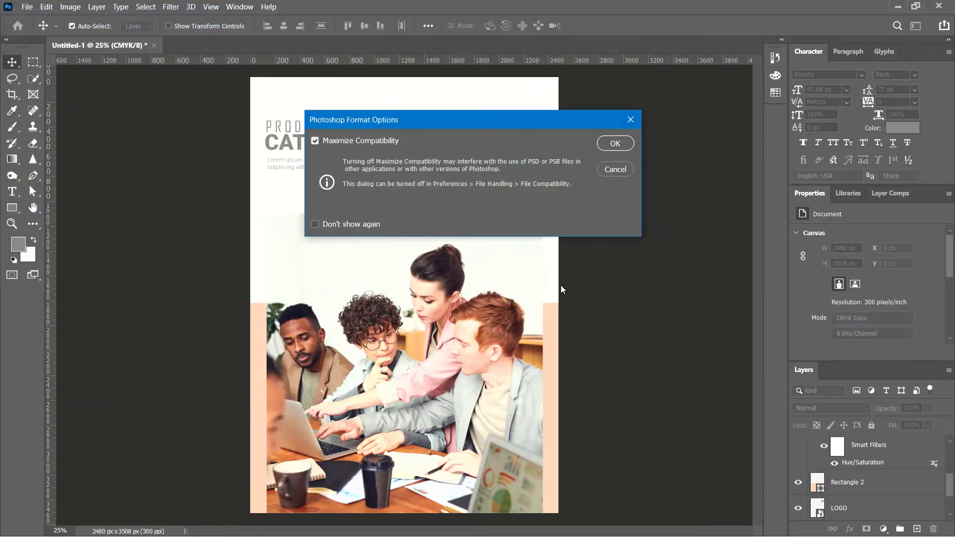
{"action": "left_click", "coordinate": [610, 148]}
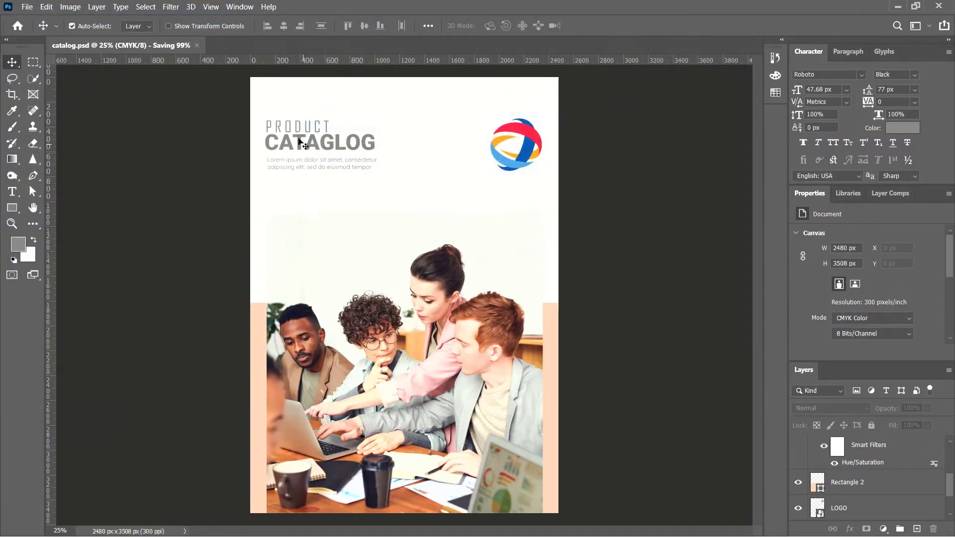
{"action": "left_click", "coordinate": [300, 129]}
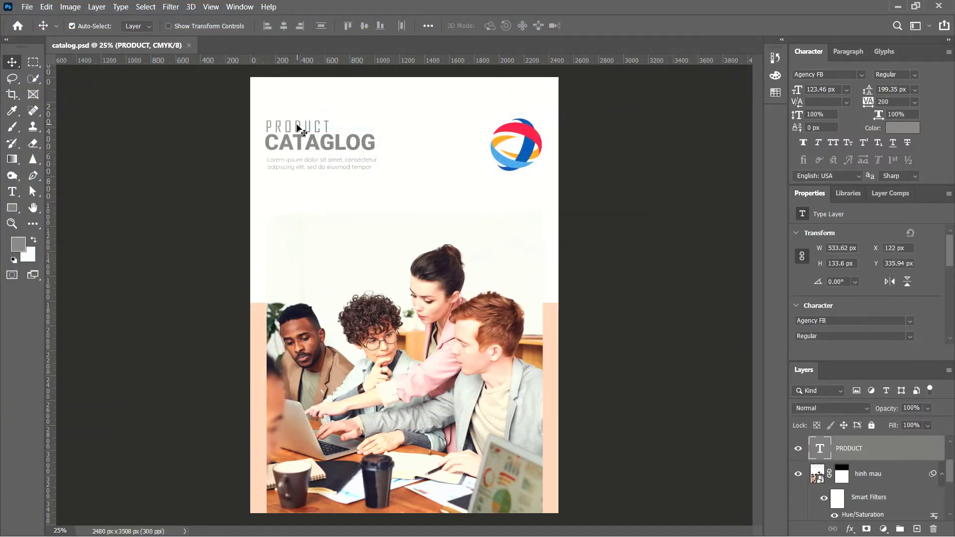
- Color the PRODUCT heading with blue sampled from the logo
{"action": "left_click", "coordinate": [901, 128]}
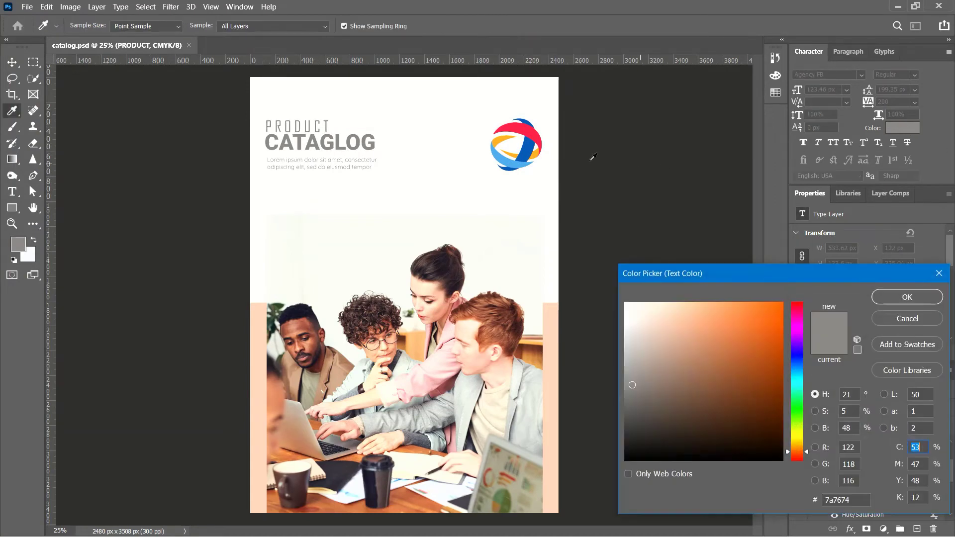
{"action": "left_click", "coordinate": [532, 148]}
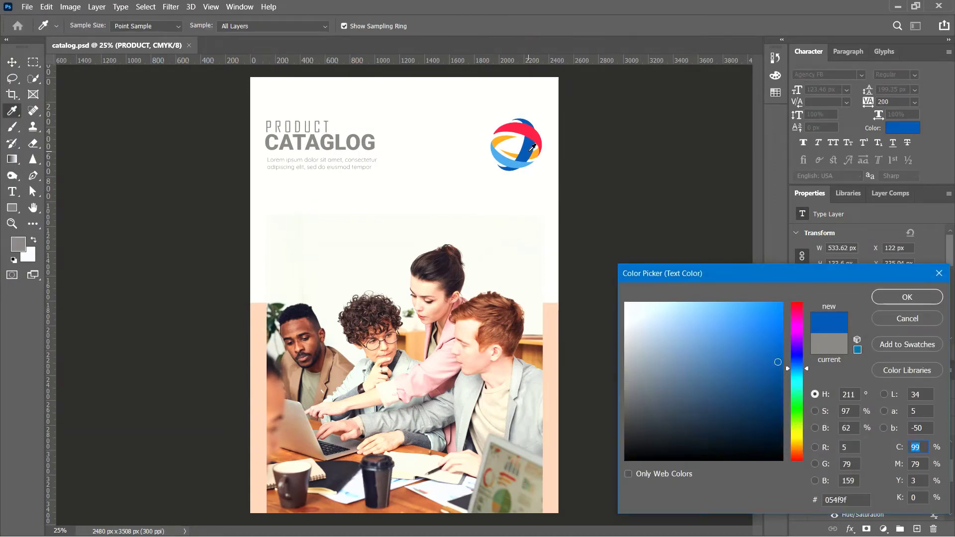
{"action": "left_click", "coordinate": [905, 297]}
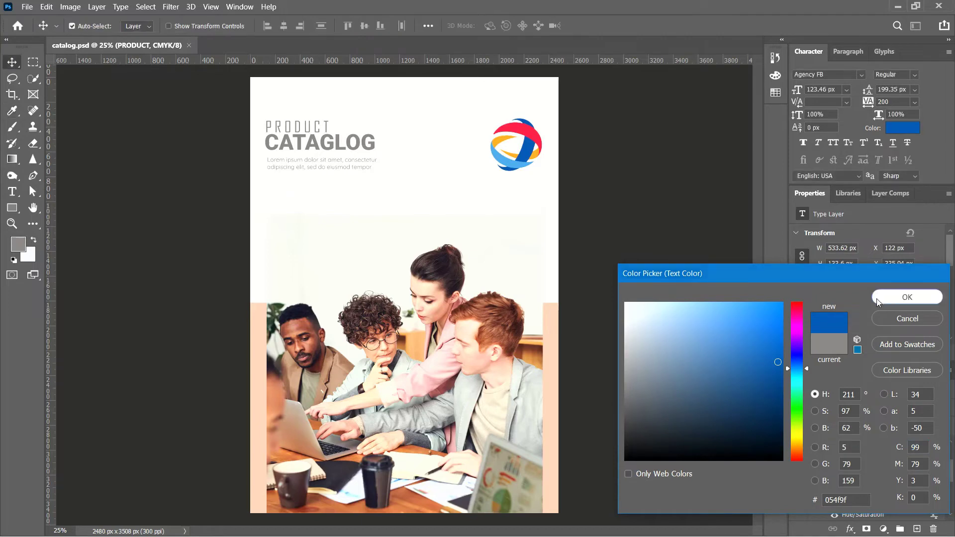
- Color the CATAGLOG heading with red sampled from the logo
{"action": "left_click", "coordinate": [343, 148]}
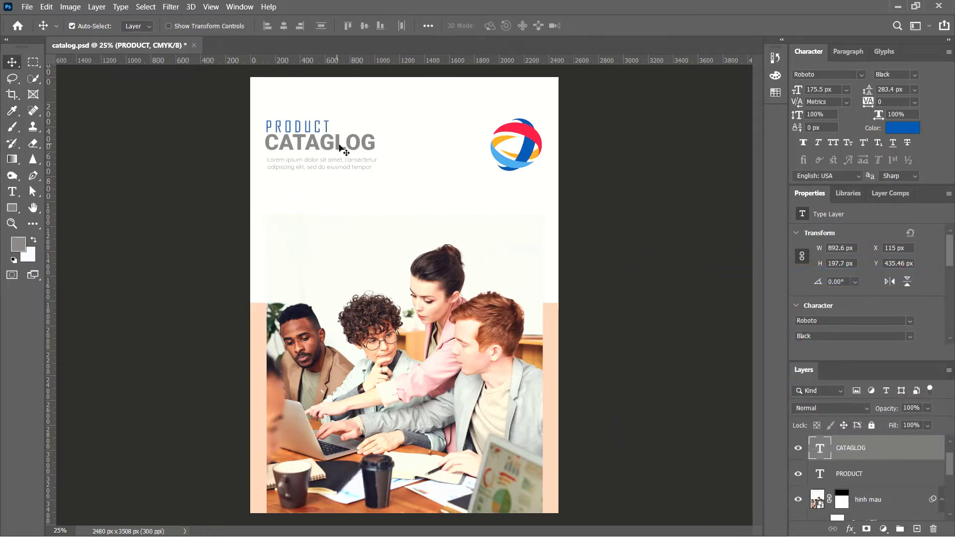
{"action": "left_click", "coordinate": [901, 128]}
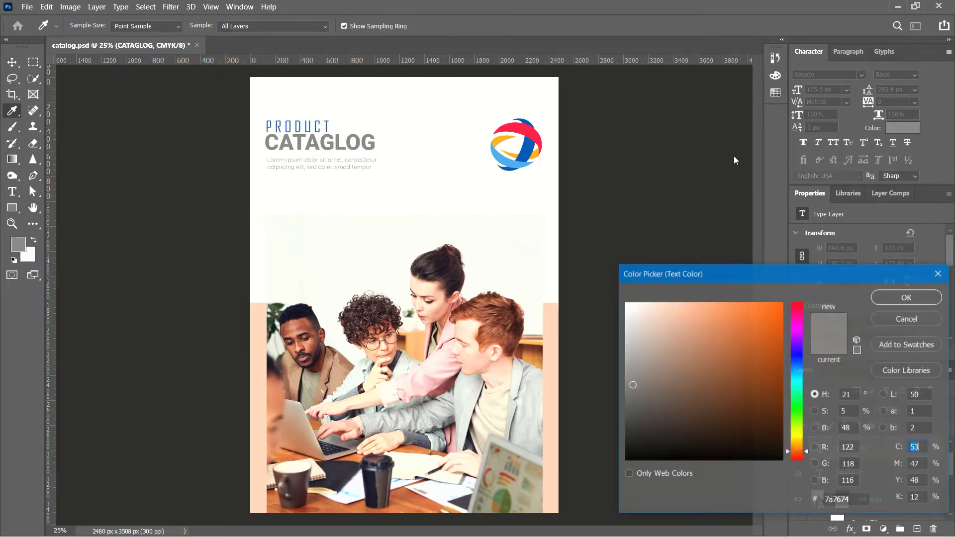
{"action": "left_click", "coordinate": [528, 129]}
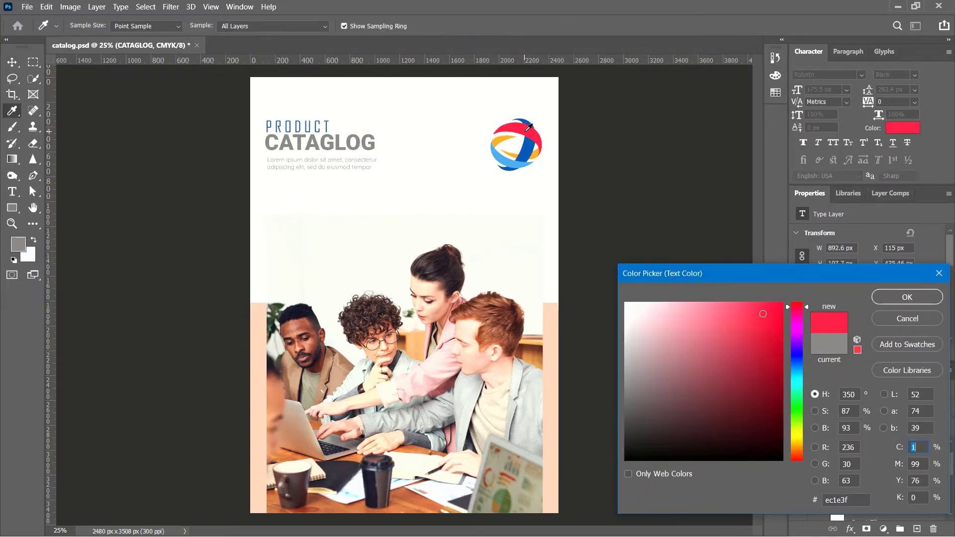
{"action": "left_click", "coordinate": [901, 301]}
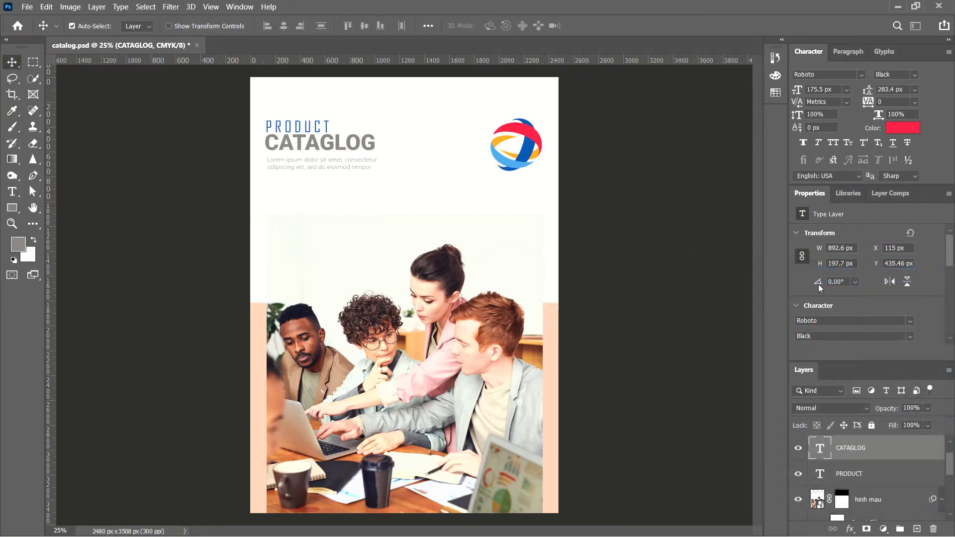
{"action": "left_click", "coordinate": [322, 172]}
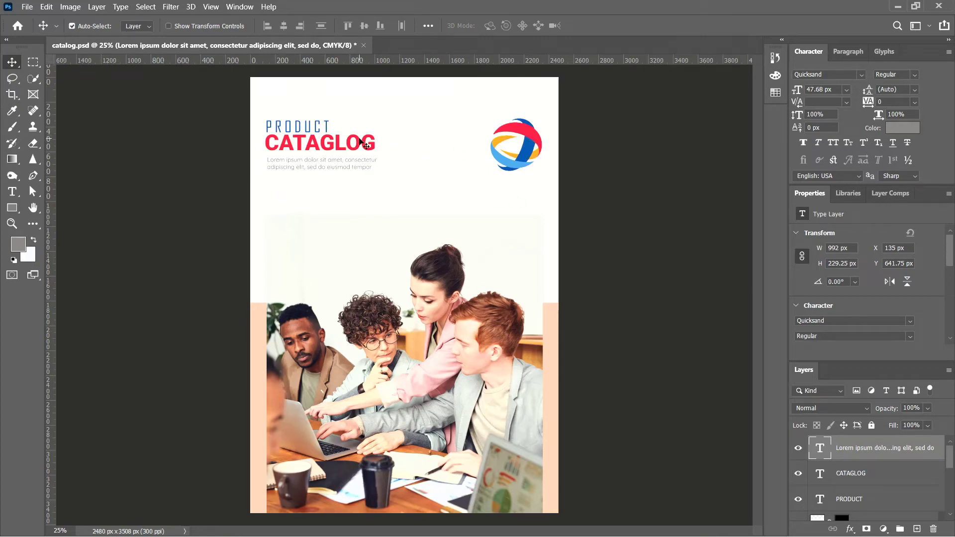
- Set CATAGLOG's text colour to a dark grey, then lighten that grey slightly
{"action": "left_click", "coordinate": [364, 143]}
{"action": "left_click", "coordinate": [901, 130]}
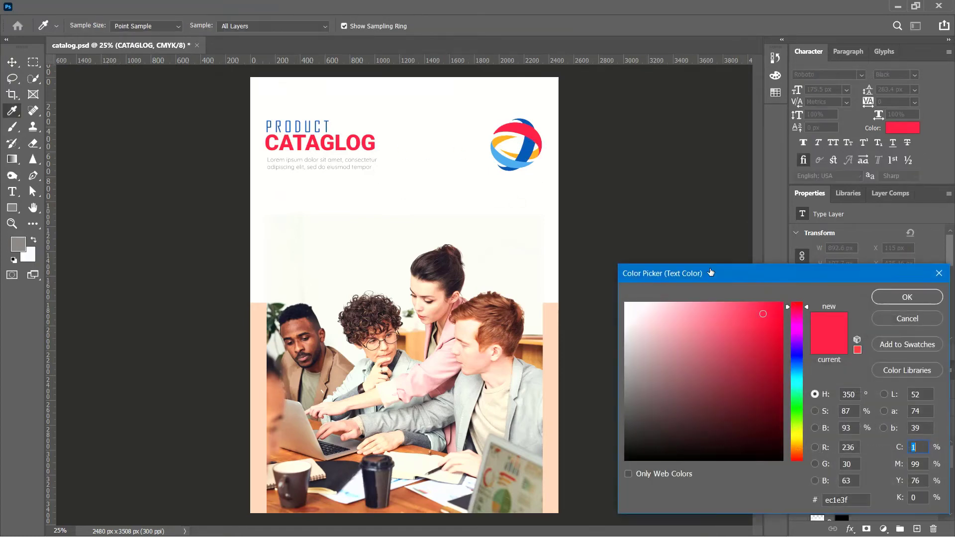
{"action": "left_click_drag", "start_coordinate": [638, 402], "coordinate": [631, 431]}
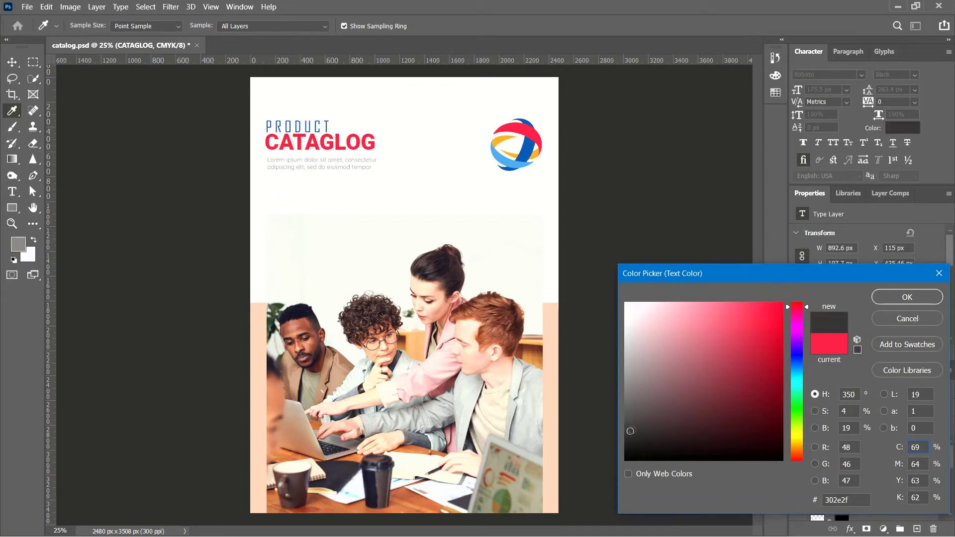
{"action": "left_click", "coordinate": [907, 297]}
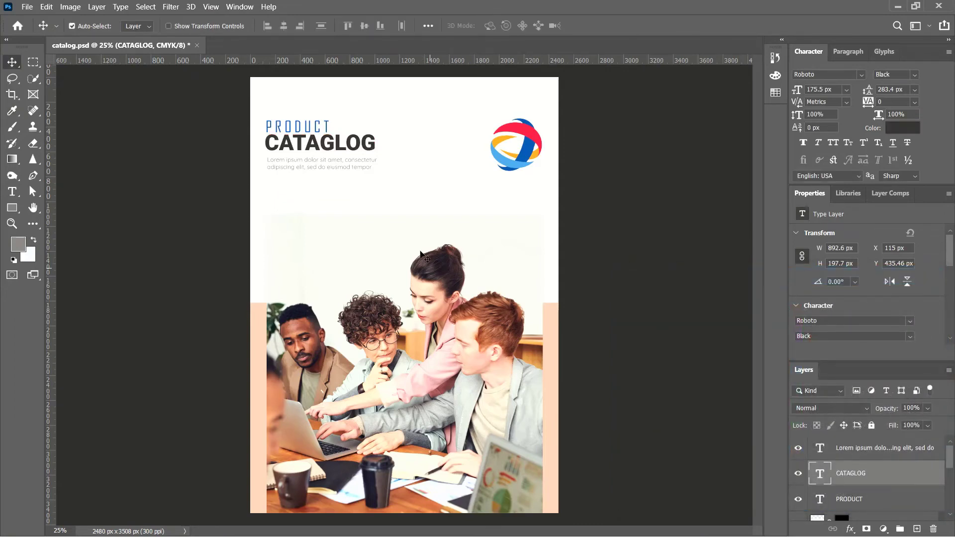
{"action": "left_click", "coordinate": [902, 128]}
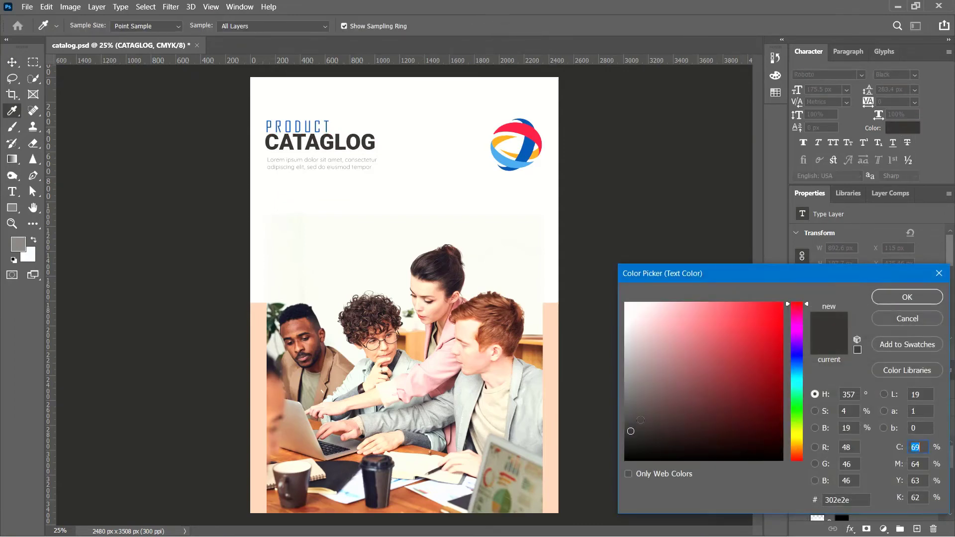
{"action": "left_click_drag", "start_coordinate": [639, 419], "coordinate": [629, 413]}
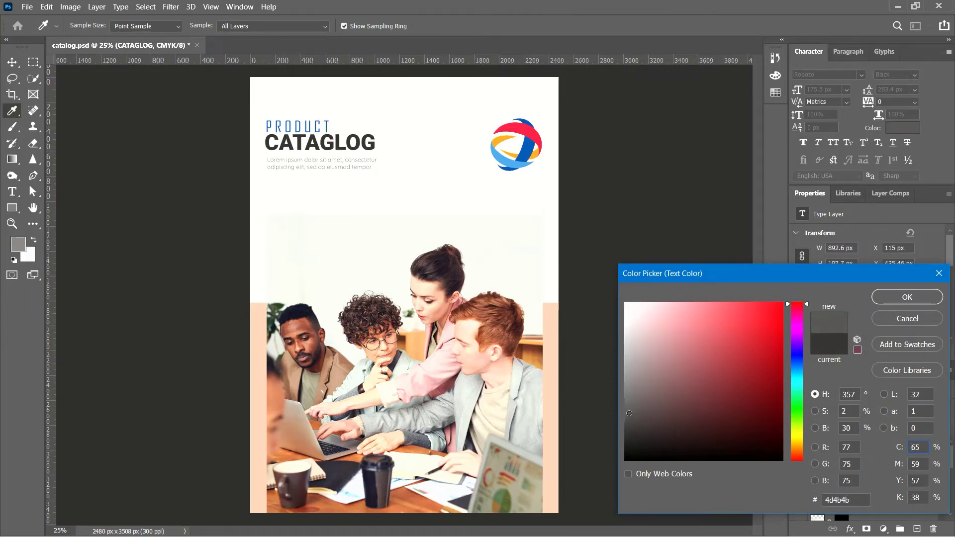
{"action": "left_click", "coordinate": [908, 297]}
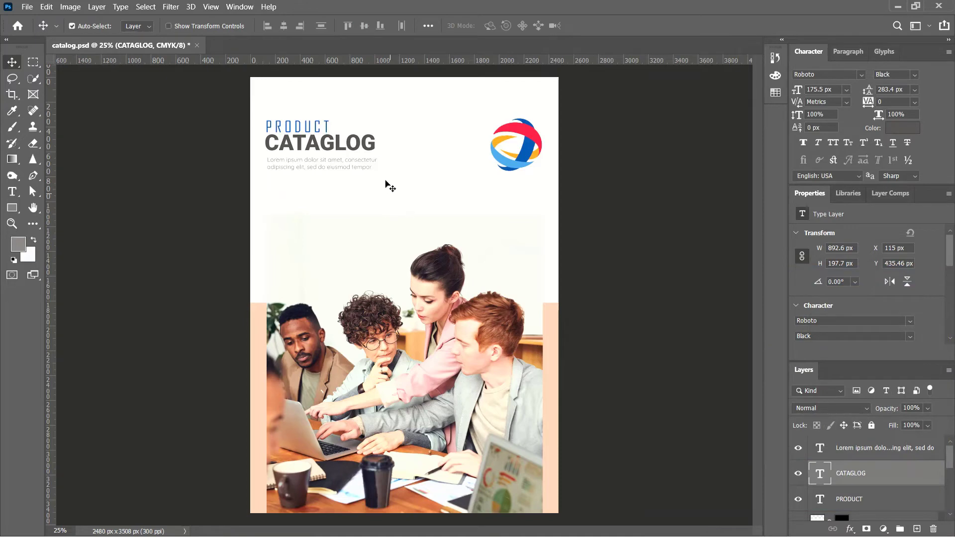
- Give PRODUCT the same grey, sampled from the CATAGLOG title
{"action": "left_click", "coordinate": [319, 126]}
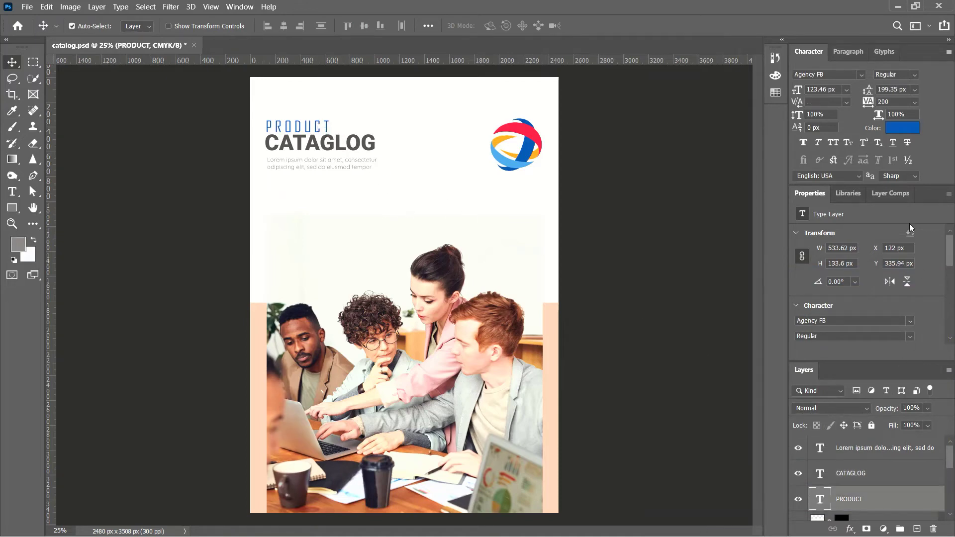
{"action": "left_click", "coordinate": [901, 130]}
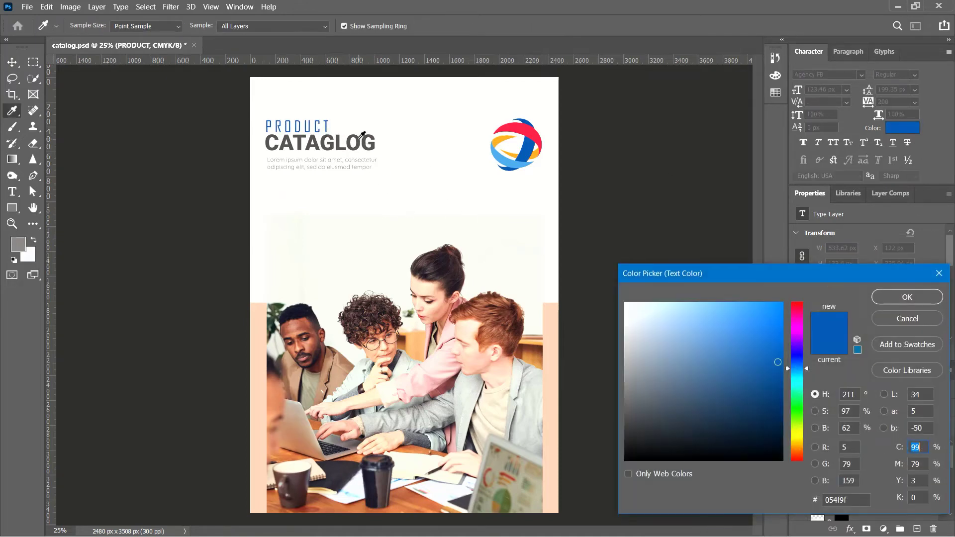
{"action": "left_click", "coordinate": [362, 134]}
{"action": "left_click", "coordinate": [880, 301]}
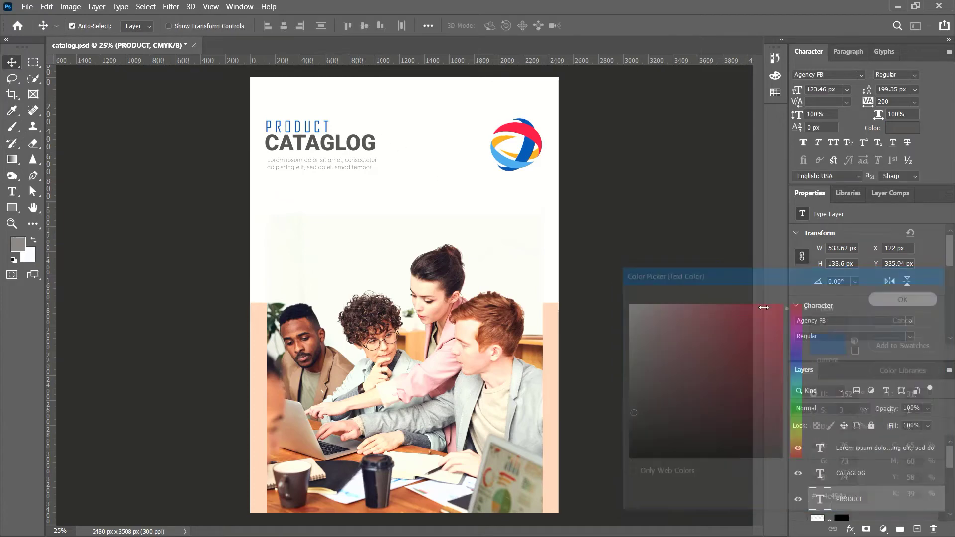
{"action": "left_click", "coordinate": [594, 226]}
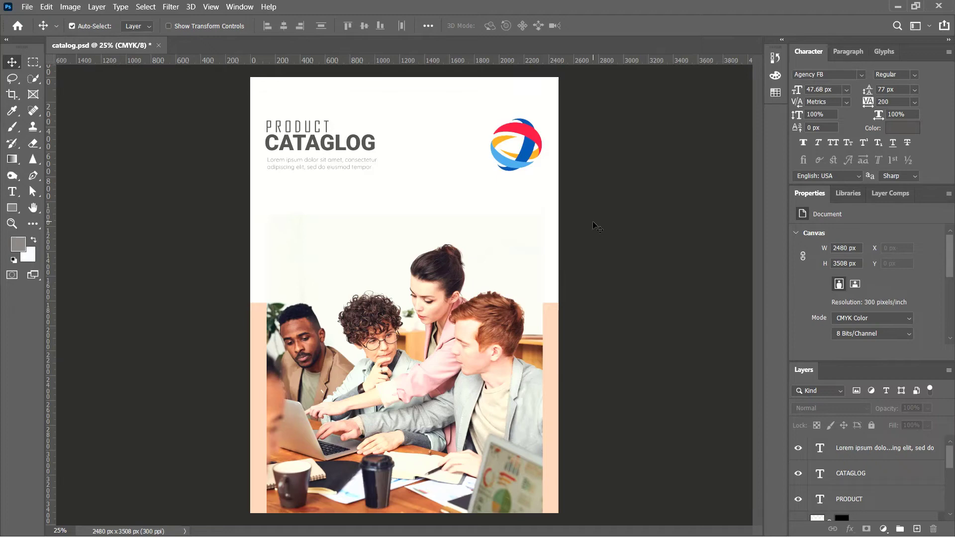
- Save the PSD, then save a copy as catalog.jpg at JPEG quality 12
{"action": "key", "text": "ctrl+s"}
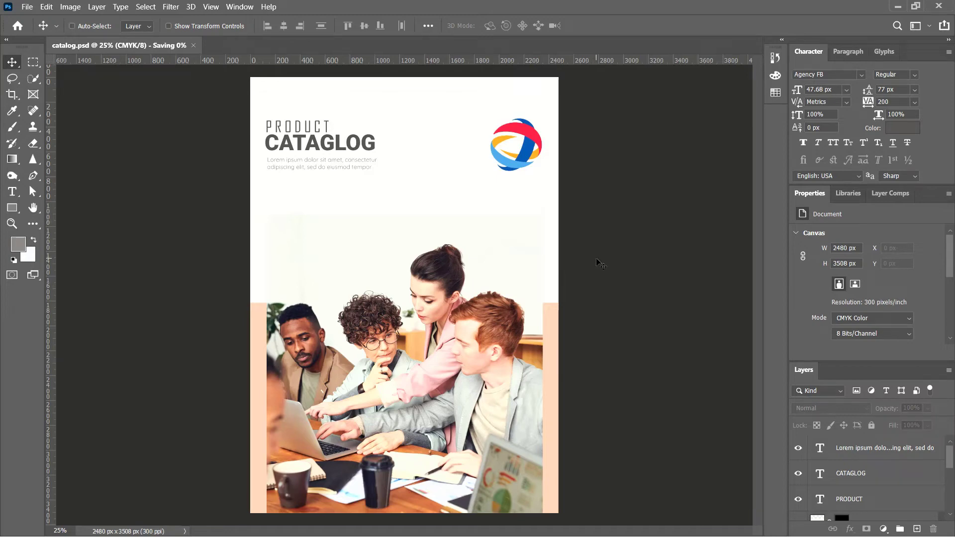
{"action": "key", "text": "ctrl+shift+s"}
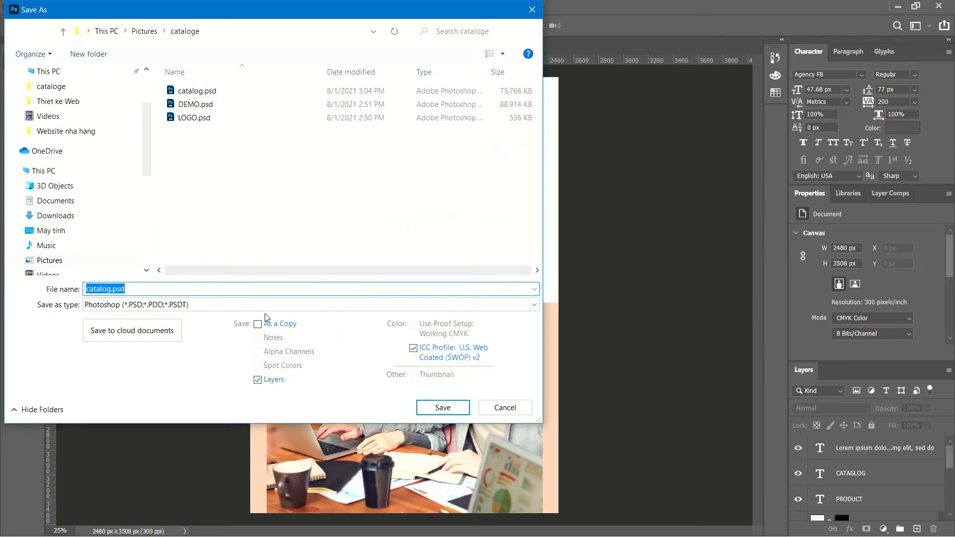
{"action": "left_click", "coordinate": [263, 304]}
{"action": "left_click", "coordinate": [208, 366]}
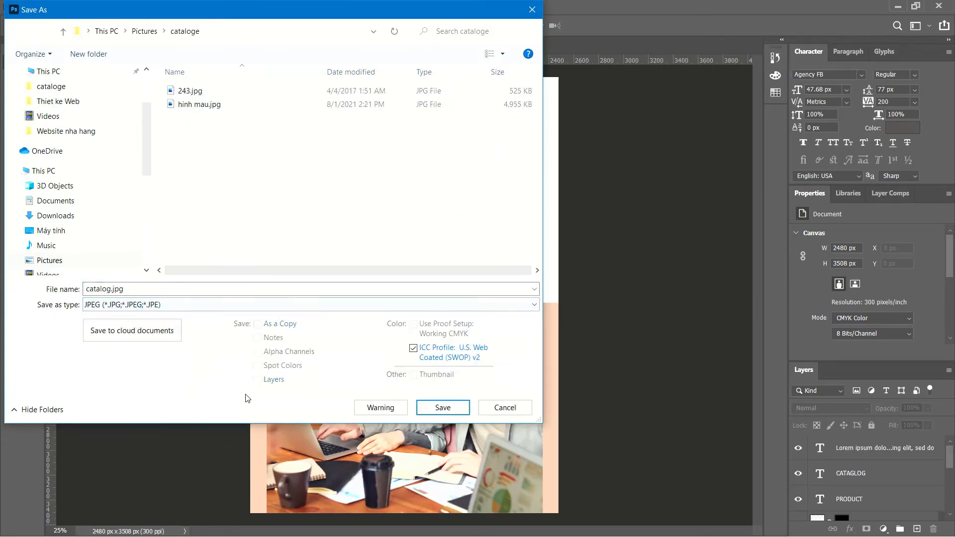
{"action": "left_click", "coordinate": [440, 408]}
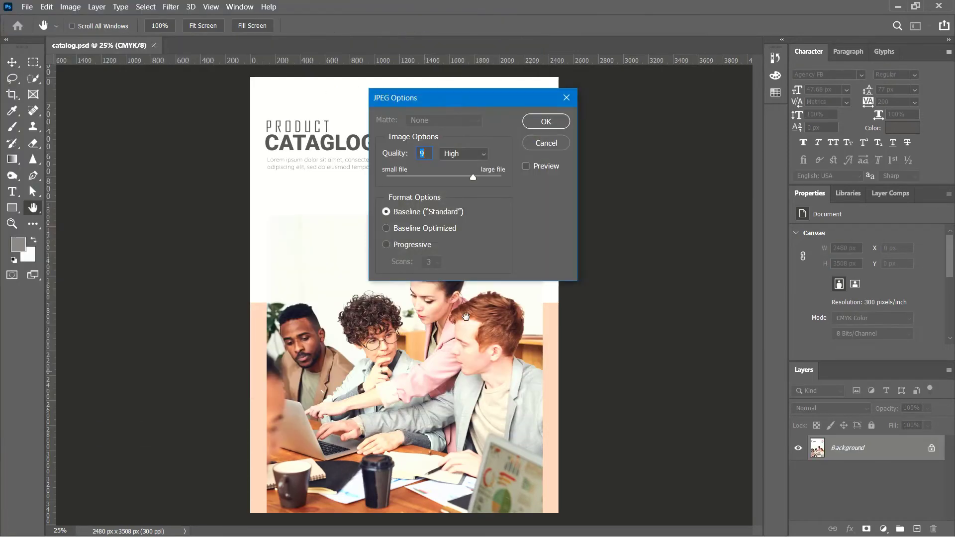
{"action": "left_click_drag", "start_coordinate": [470, 175], "coordinate": [501, 176]}
{"action": "left_click", "coordinate": [546, 122]}
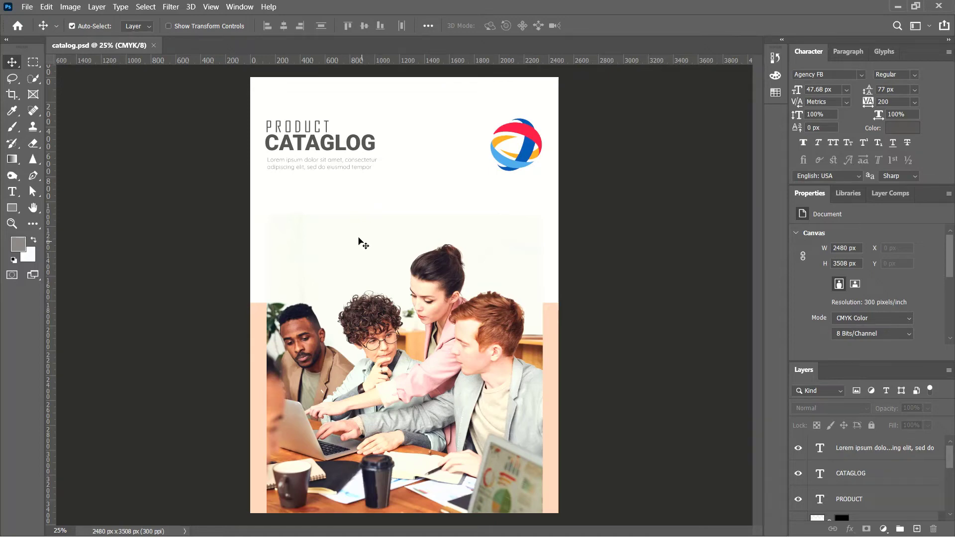
- Create a new document 'san pham gui' at 300 × 320 mm and 300 ppi
{"action": "left_click", "coordinate": [27, 7]}
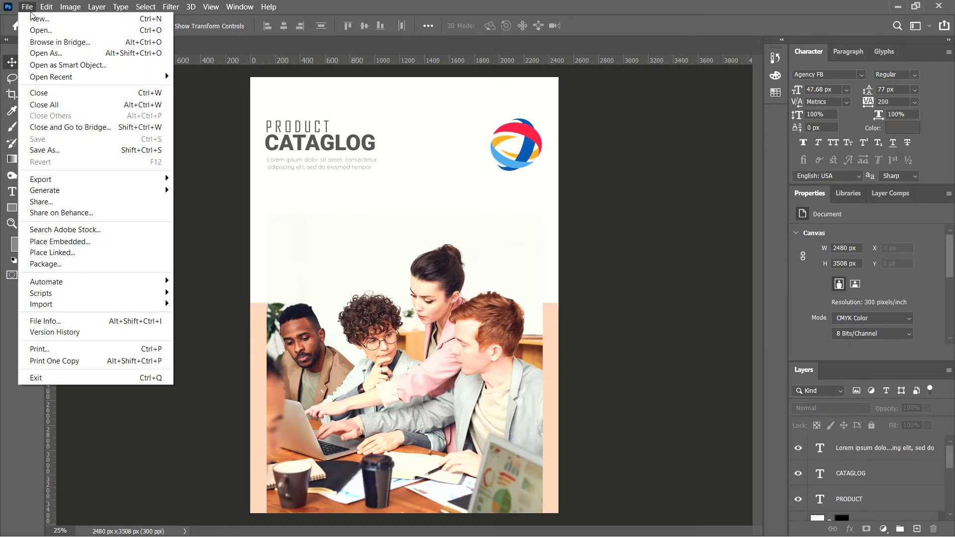
{"action": "left_click", "coordinate": [33, 19]}
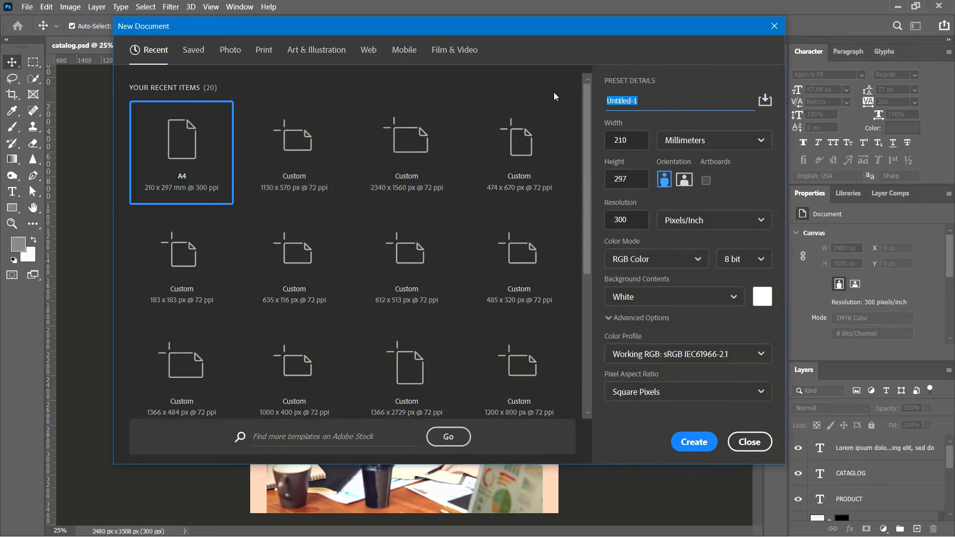
{"action": "type", "text": "san "}
{"action": "type", "text": "pham gui"}
{"action": "double_click", "coordinate": [633, 140]}
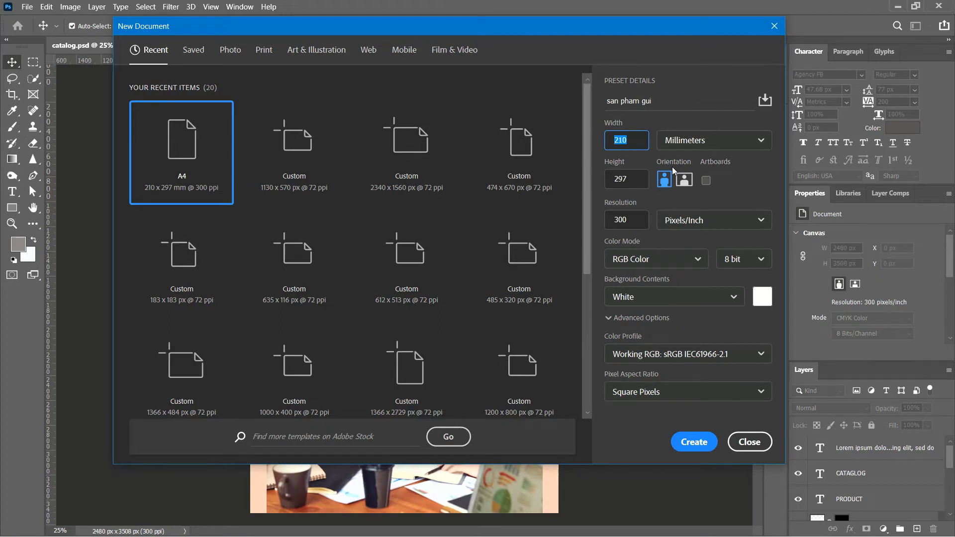
{"action": "type", "text": "300"}
{"action": "key", "text": "Tab"}
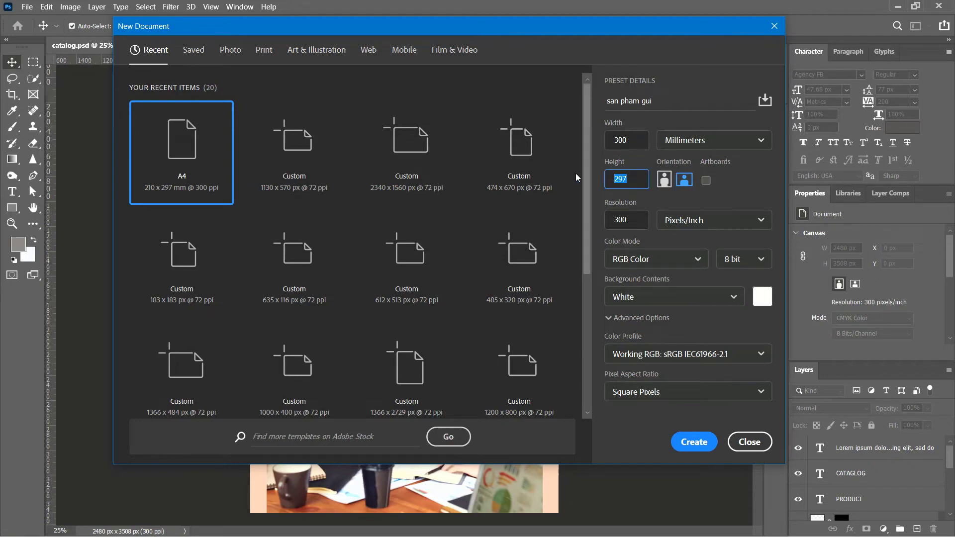
{"action": "type", "text": "320"}
{"action": "left_click", "coordinate": [694, 442]}
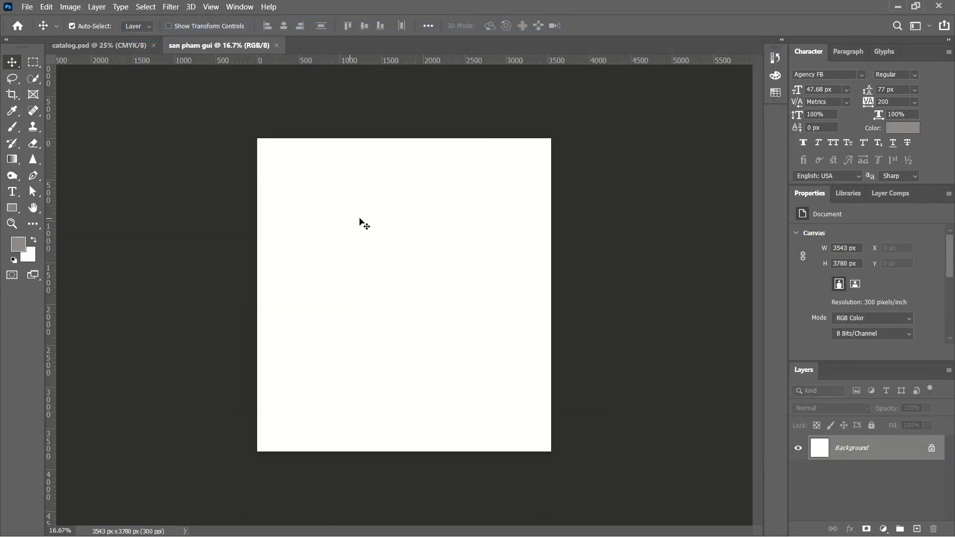
- Embed the exported catalog image as a 'catalog' layer above the white Background
{"action": "scroll", "coordinate": [339, 231], "scroll_direction": "up", "scroll_amount": 1}
{"action": "scroll", "coordinate": [339, 230], "scroll_direction": "up", "scroll_amount": 2}
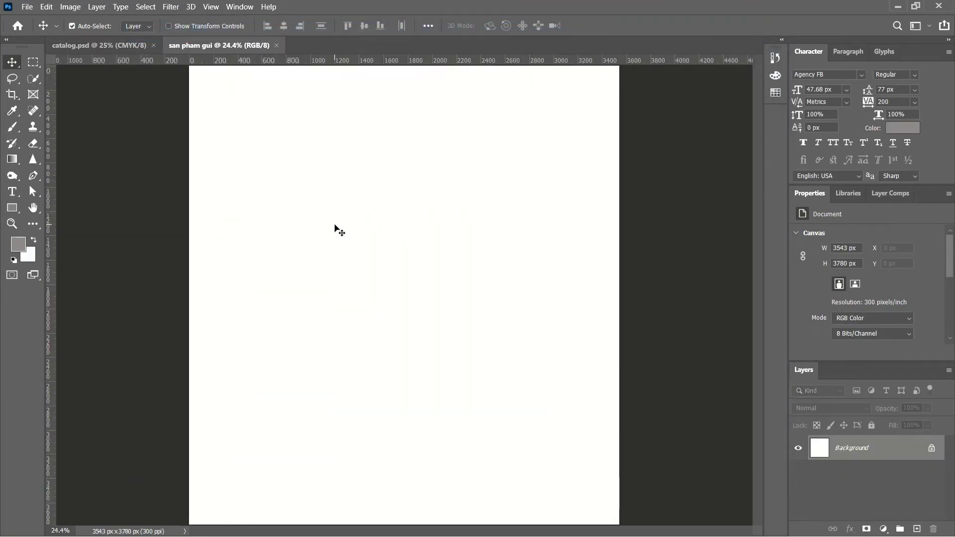
{"action": "scroll", "coordinate": [339, 230], "scroll_direction": "down", "scroll_amount": 1}
{"action": "left_click", "coordinate": [25, 7]}
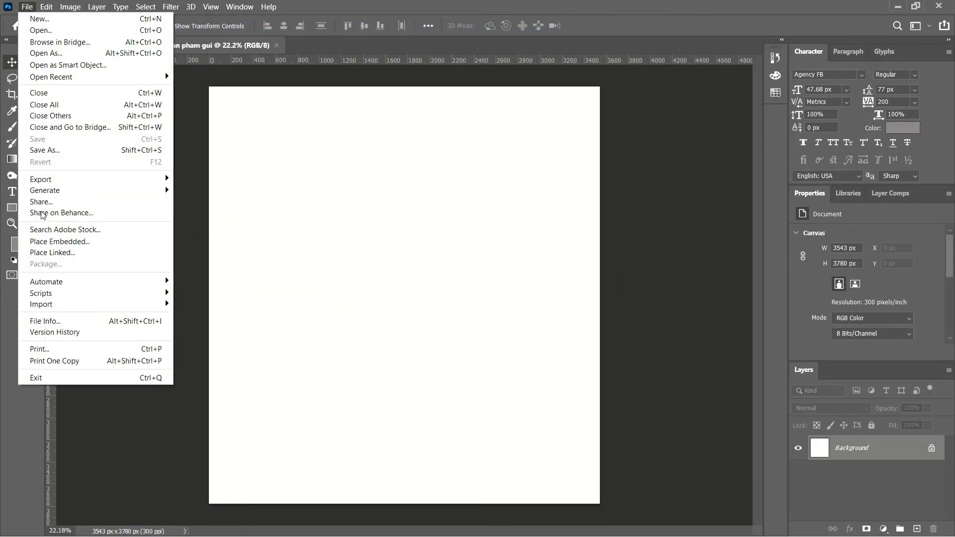
{"action": "left_click", "coordinate": [63, 242]}
{"action": "double_click", "coordinate": [195, 117]}
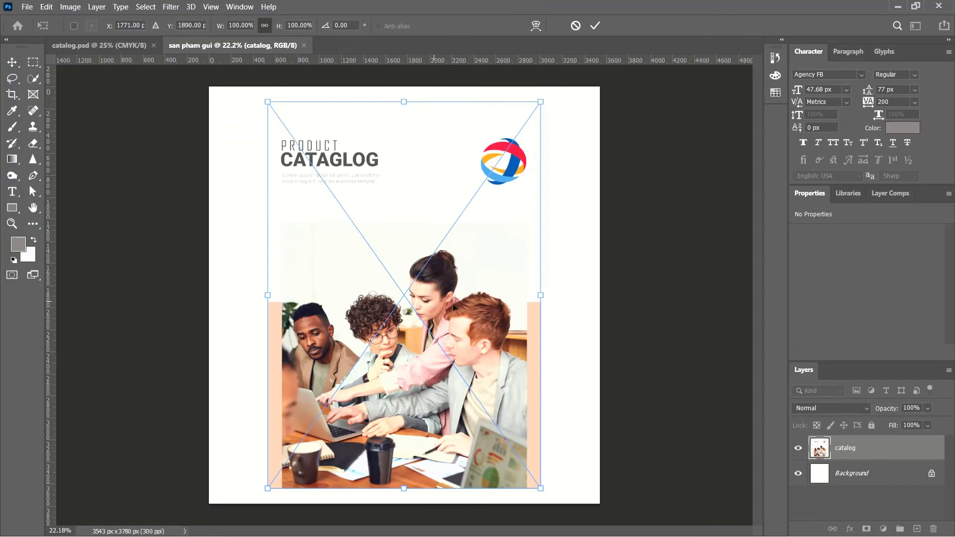
{"action": "left_click", "coordinate": [595, 25]}
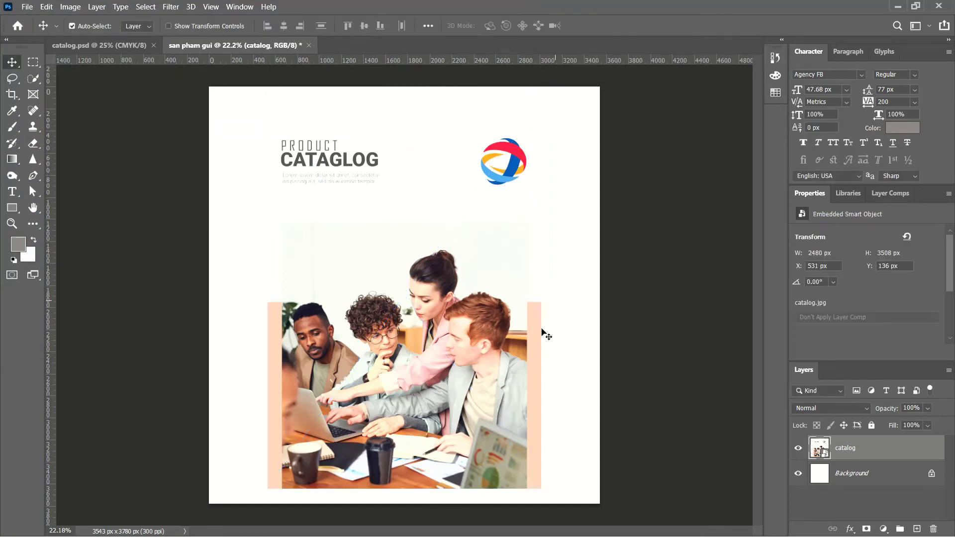
{"action": "left_click", "coordinate": [843, 475]}
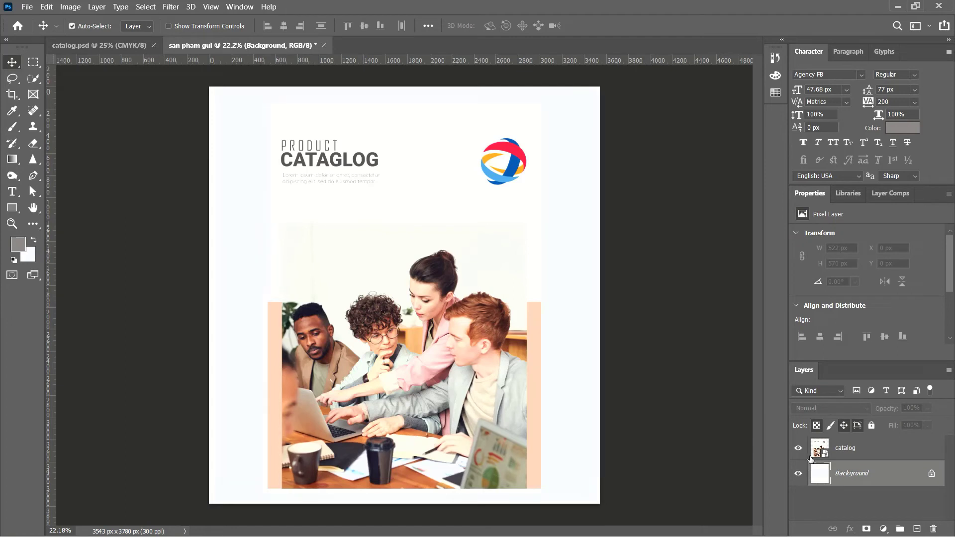
- Fill the background grey and crop the canvas narrower to 2778 × 3780 px
{"action": "key", "text": "alt+BackSpace"}
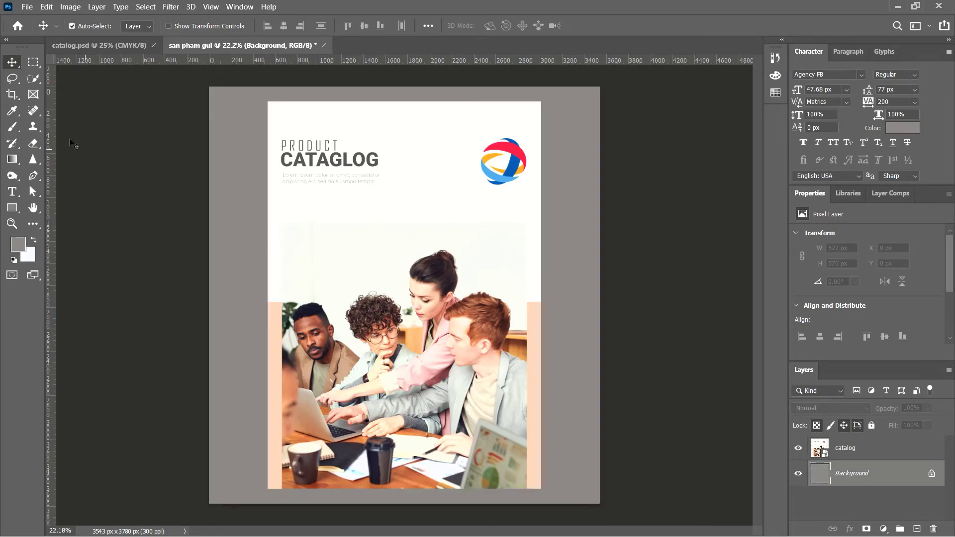
{"action": "left_click", "coordinate": [12, 94]}
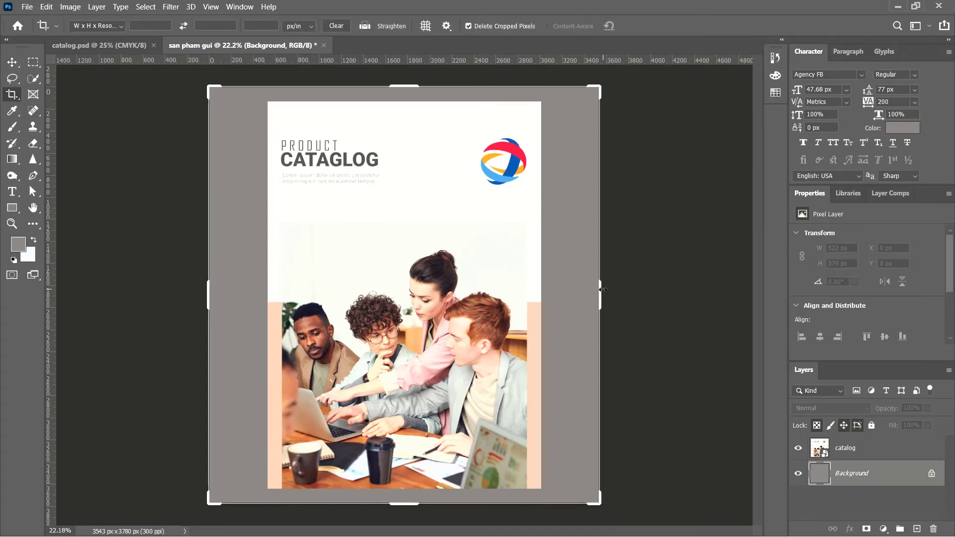
{"action": "left_click_drag", "start_coordinate": [602, 290], "coordinate": [582, 294]}
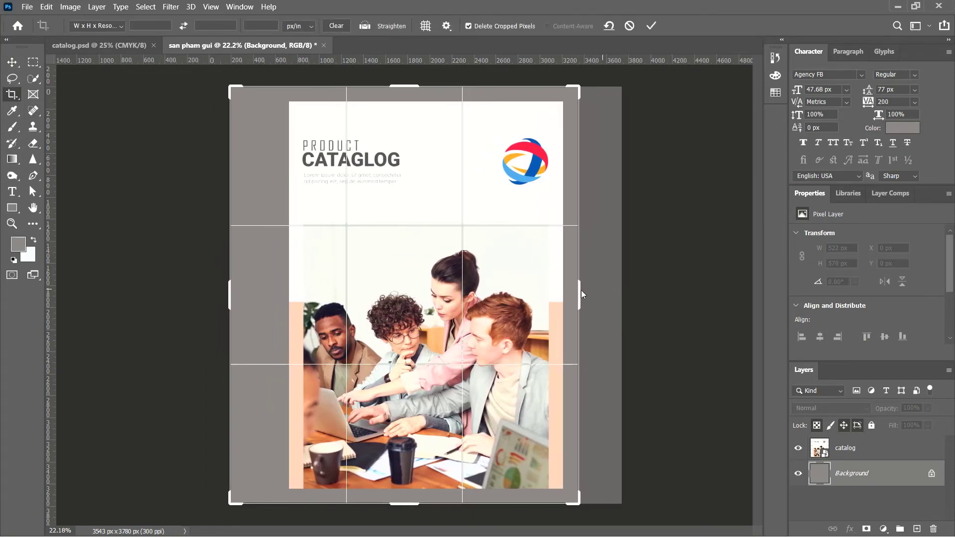
{"action": "left_click_drag", "start_coordinate": [229, 294], "coordinate": [251, 294]}
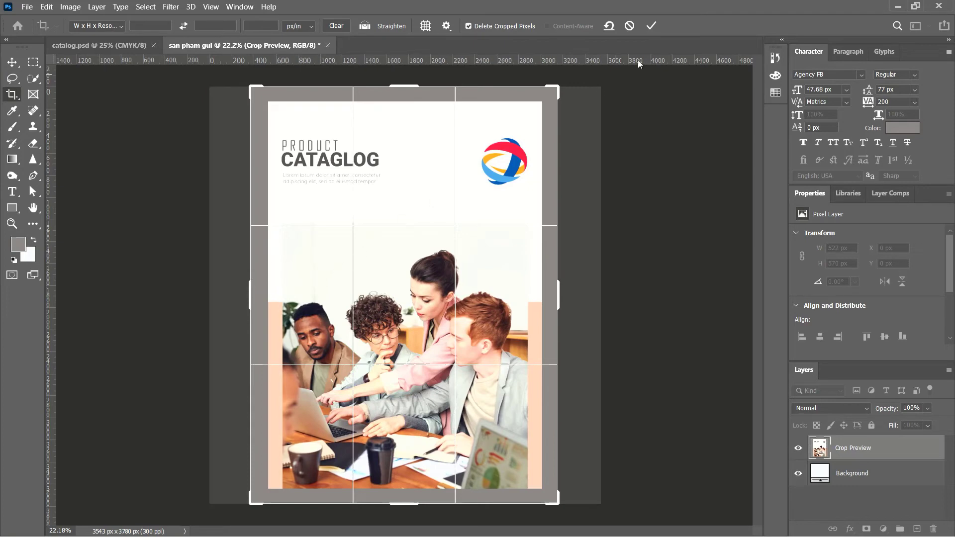
{"action": "left_click", "coordinate": [652, 25]}
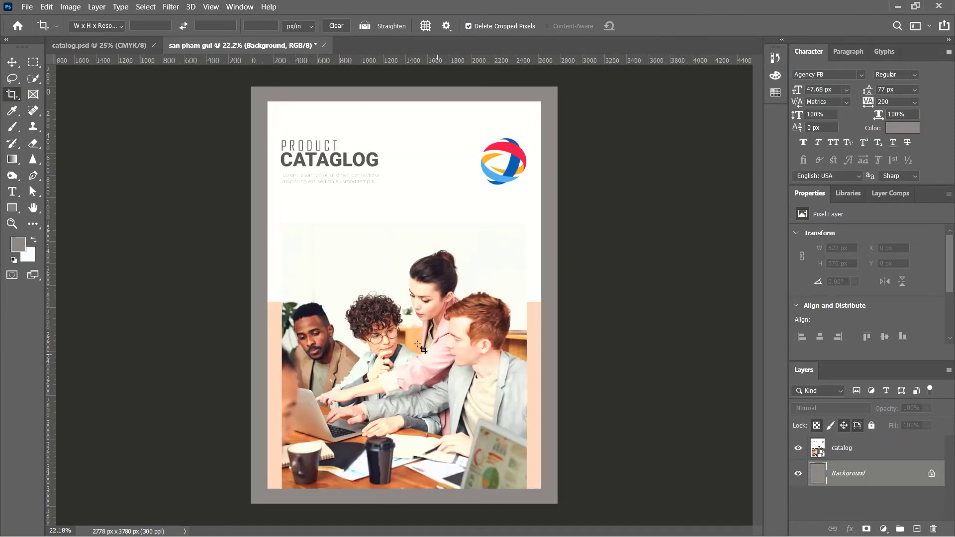
{"action": "double_click", "coordinate": [33, 207]}
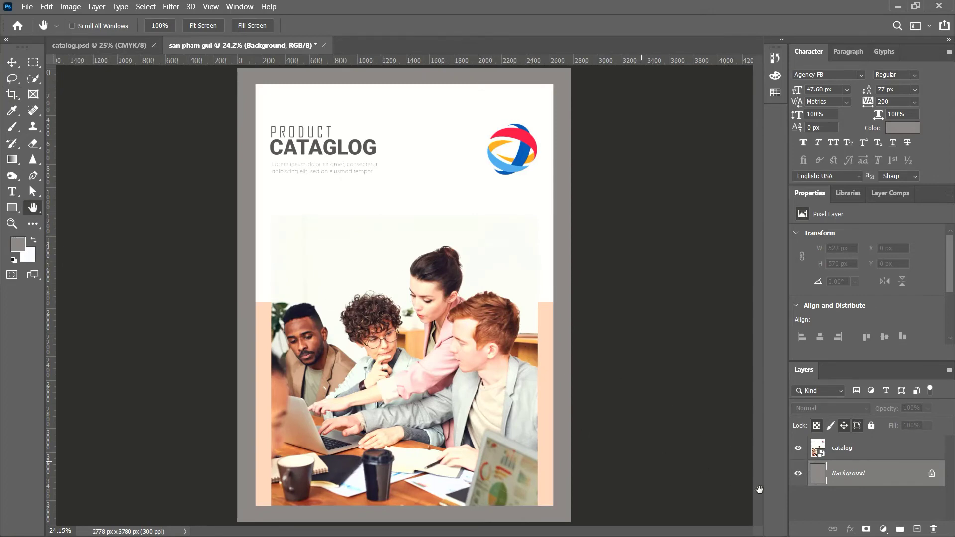
- Return to the san pham gui mockup and select the catalog layer
{"action": "left_click", "coordinate": [99, 45]}
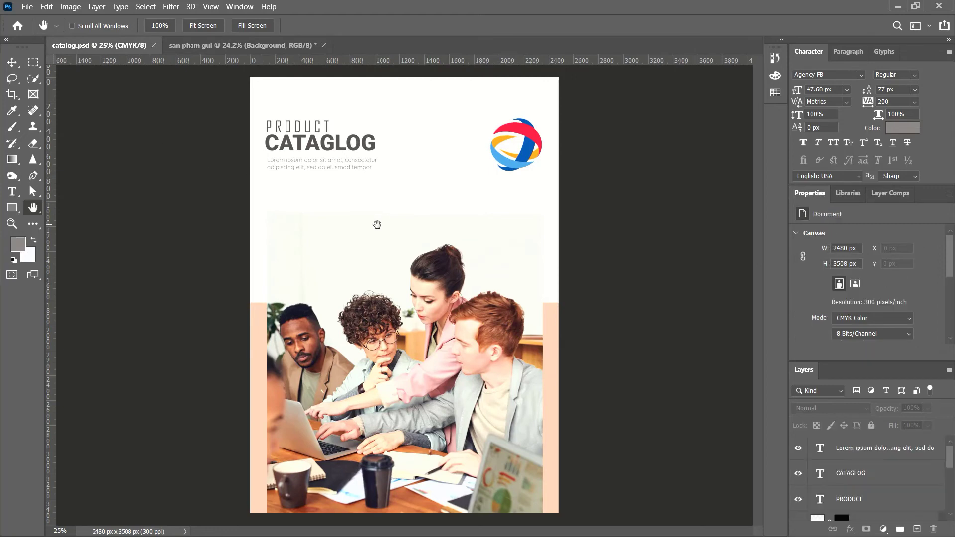
{"action": "left_click", "coordinate": [217, 44]}
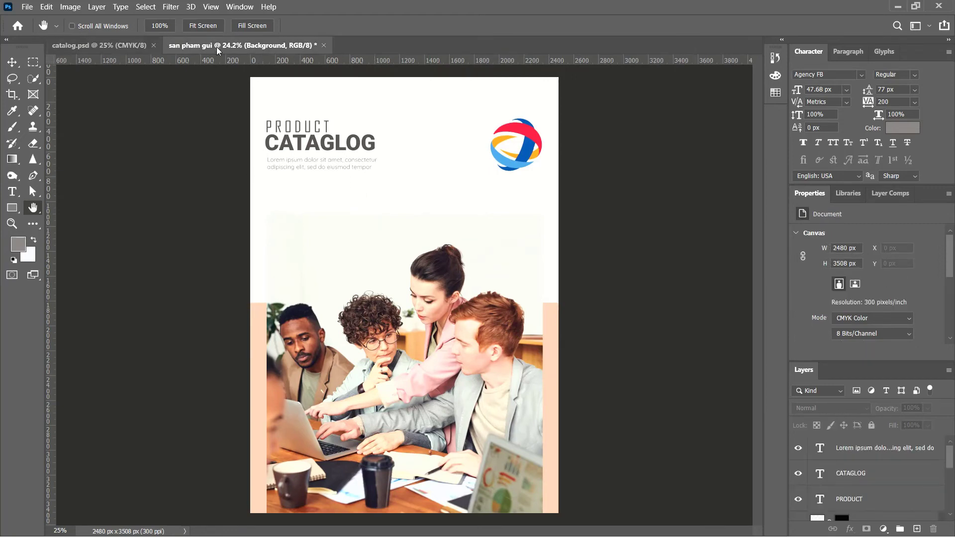
{"action": "left_click", "coordinate": [846, 453]}
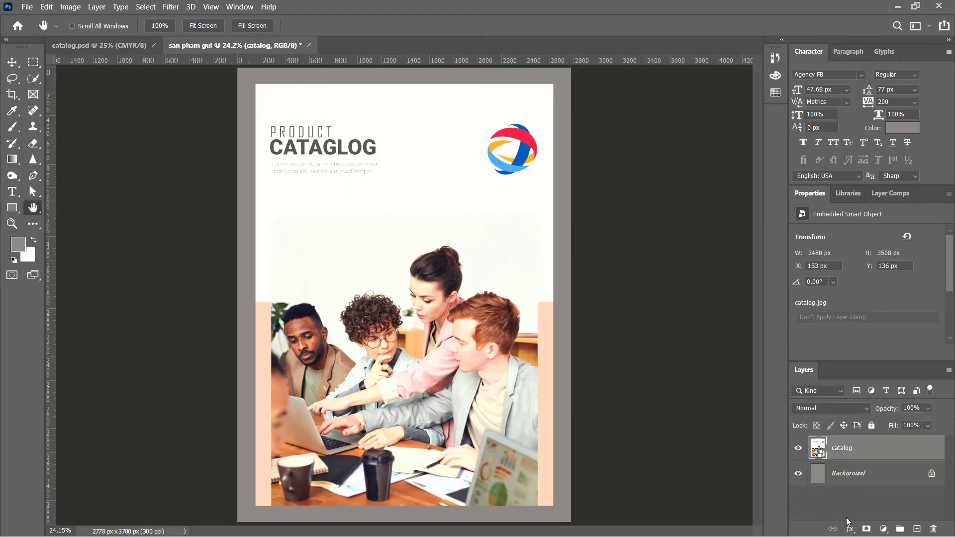
- Give the catalog layer a drop shadow at 40% opacity
{"action": "left_click", "coordinate": [849, 529]}
{"action": "left_click", "coordinate": [866, 522]}
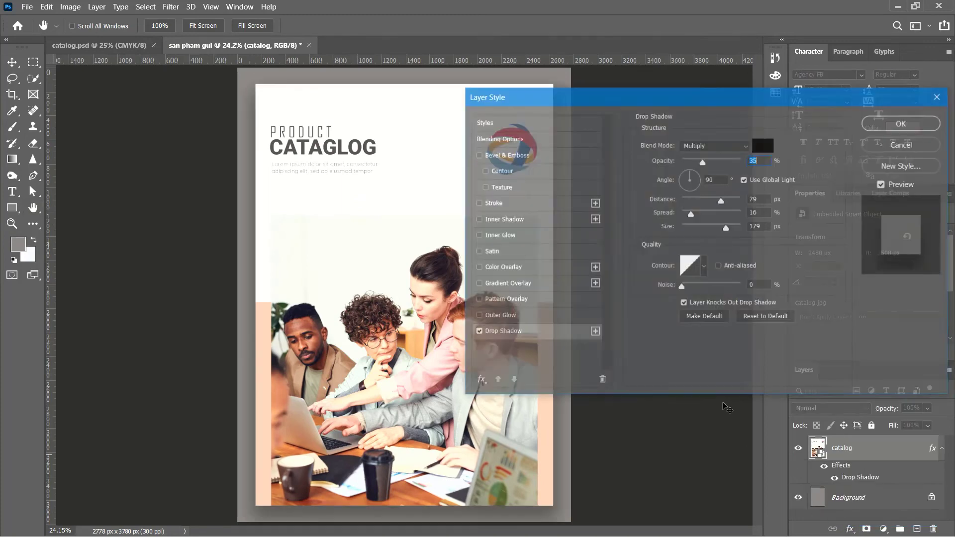
{"action": "left_click_drag", "start_coordinate": [667, 104], "coordinate": [792, 116]}
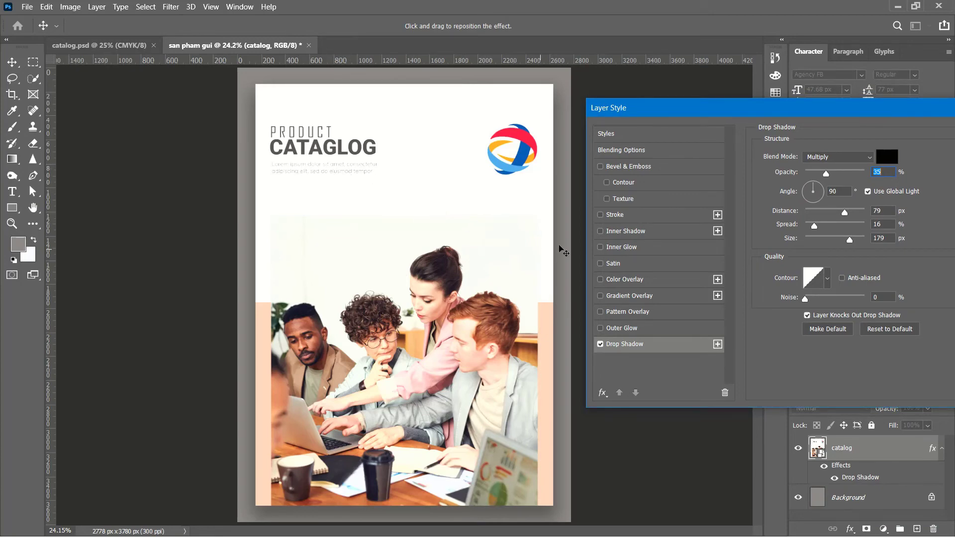
{"action": "left_click_drag", "start_coordinate": [825, 175], "coordinate": [827, 178]}
{"action": "left_click_drag", "start_coordinate": [827, 175], "coordinate": [829, 175]}
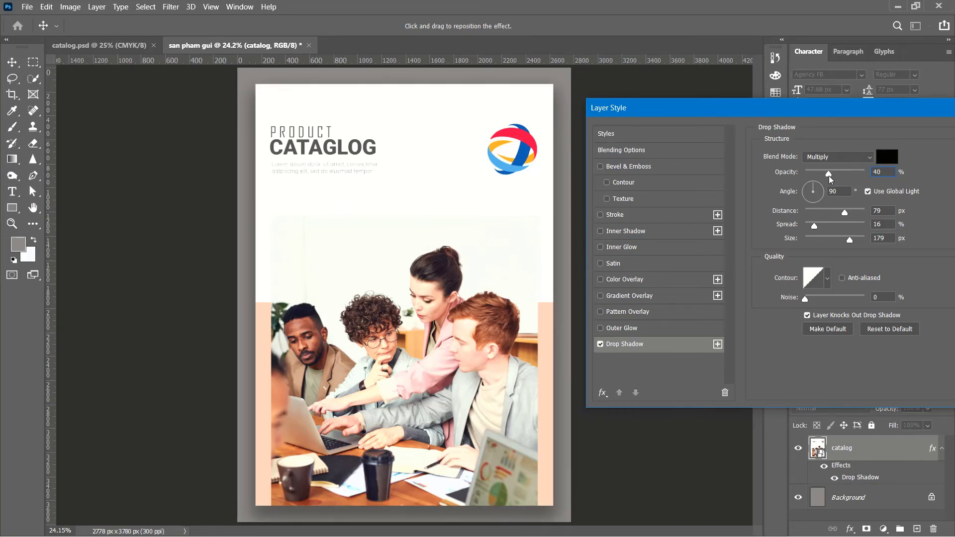
{"action": "left_click_drag", "start_coordinate": [862, 129], "coordinate": [711, 120]}
{"action": "left_click", "coordinate": [880, 130]}
{"action": "key", "text": "h"}
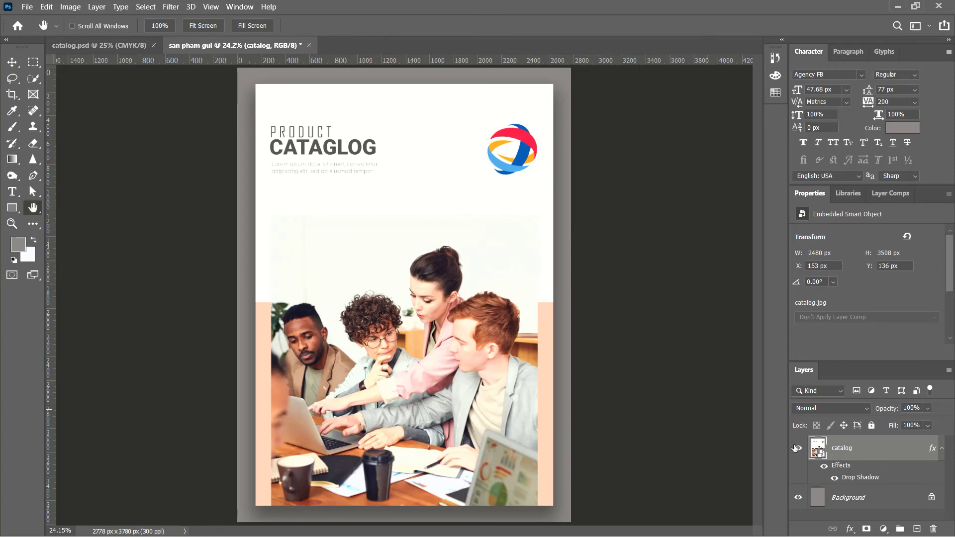
- Place the 243.jpg texture as an embedded image above the Background layer
{"action": "left_click", "coordinate": [857, 502]}
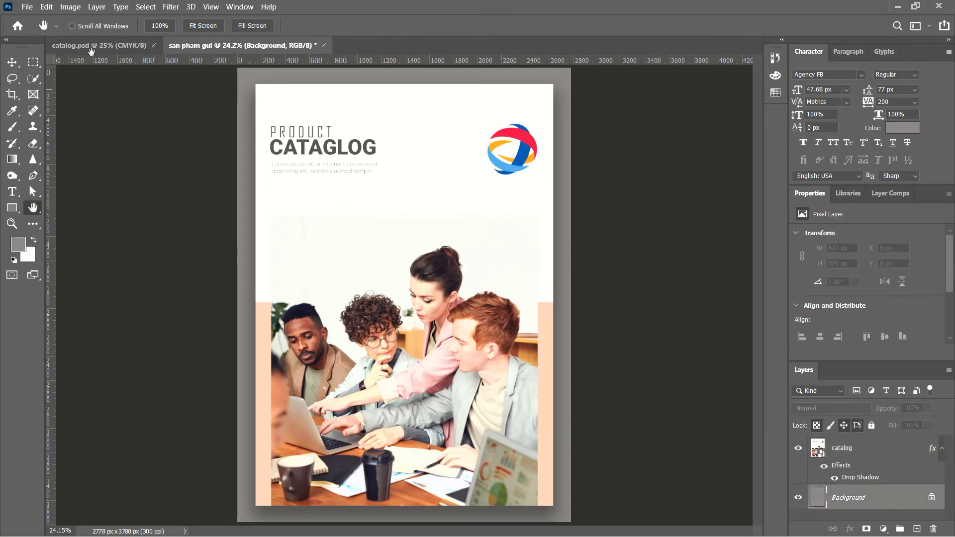
{"action": "left_click", "coordinate": [29, 10]}
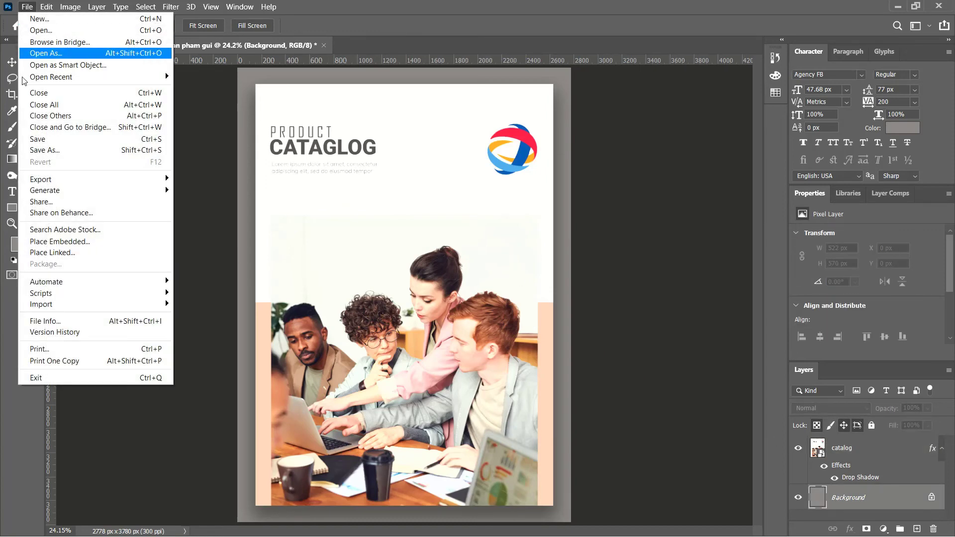
{"action": "left_click", "coordinate": [74, 242]}
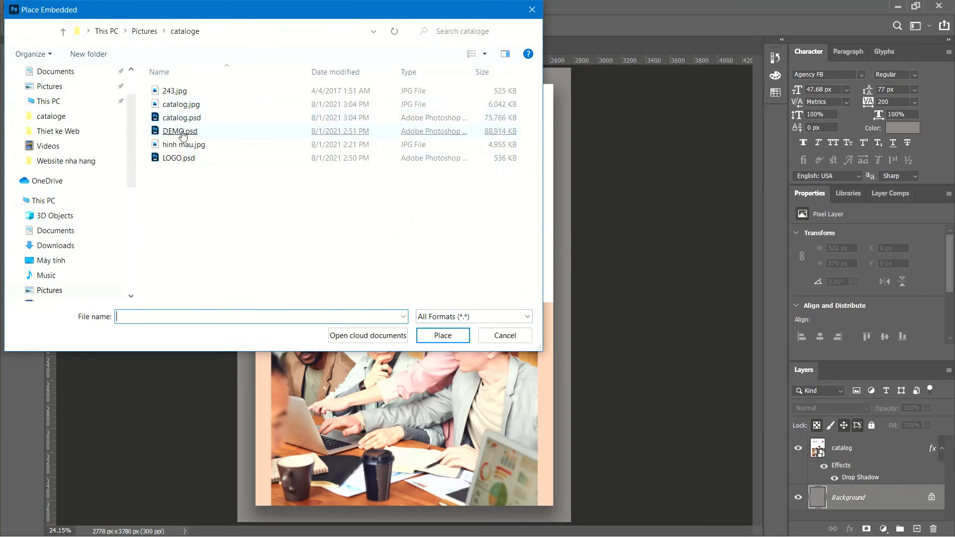
{"action": "mouse_move", "coordinate": [180, 105]}
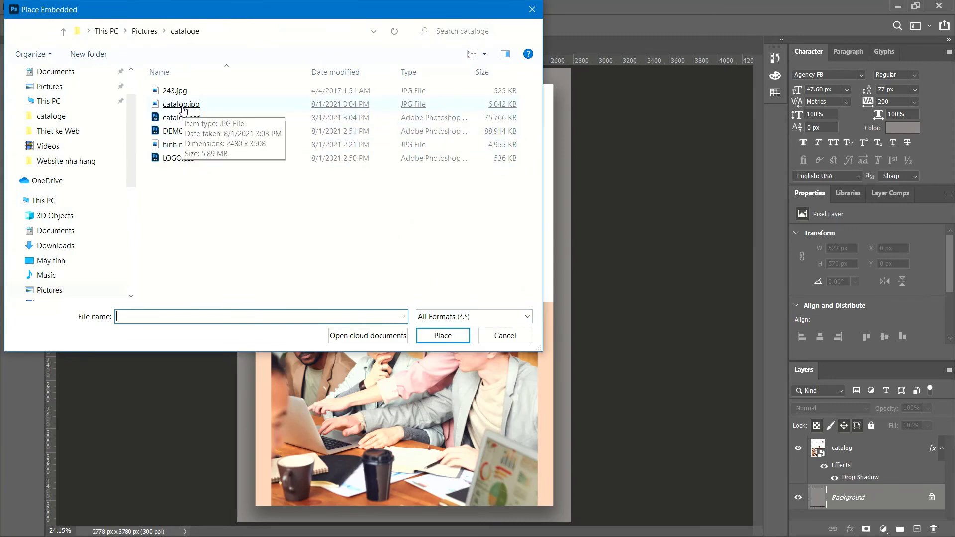
{"action": "double_click", "coordinate": [172, 90]}
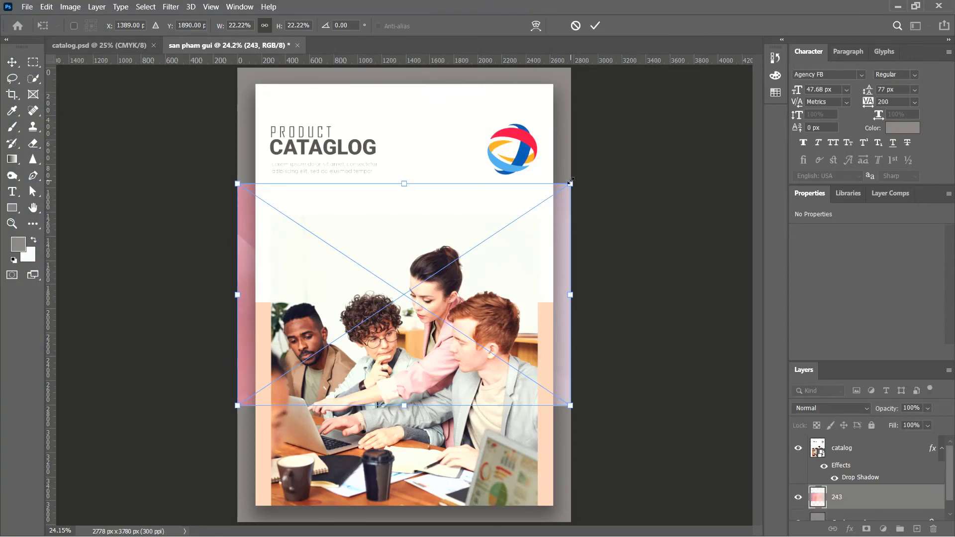
- Enlarge and shift the 243 texture to cover the whole canvas, then commit it
{"action": "mouse_move", "coordinate": [570, 184]}
{"action": "left_mouse_down"}
{"action": "mouse_move", "coordinate": [734, 63]}
{"action": "mouse_move", "coordinate": [749, 66]}
{"action": "left_mouse_up"}
{"action": "left_click_drag", "start_coordinate": [567, 217], "coordinate": [586, 215]}
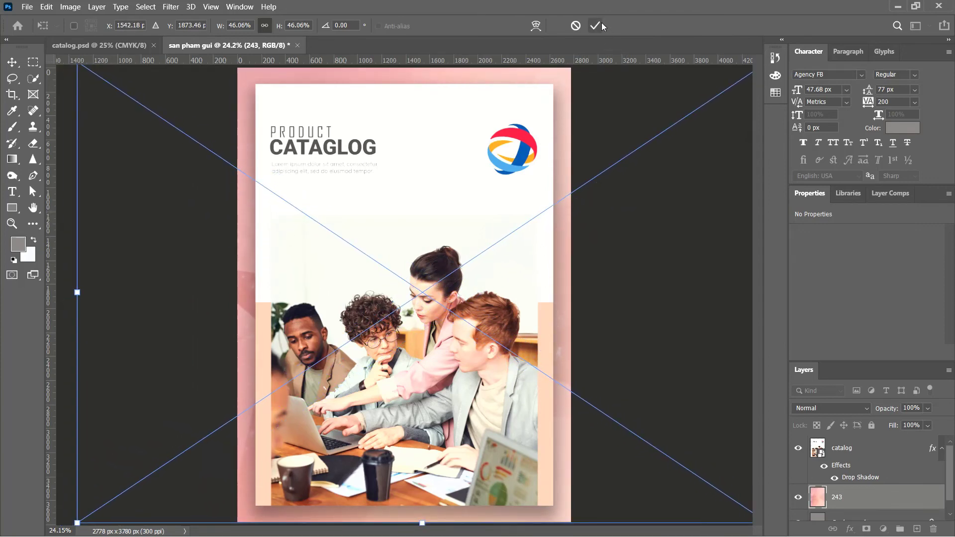
{"action": "key", "text": "Return"}
{"action": "key", "text": "h"}
{"action": "left_click", "coordinate": [851, 410]}
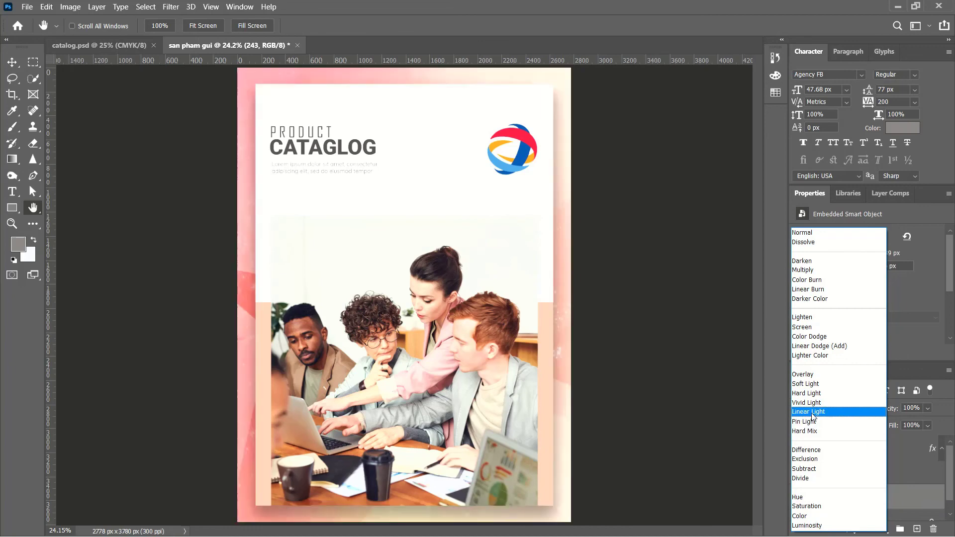
- Set the 243 texture layer to Multiply at 84% opacity, then deselect it
{"action": "left_click", "coordinate": [814, 270]}
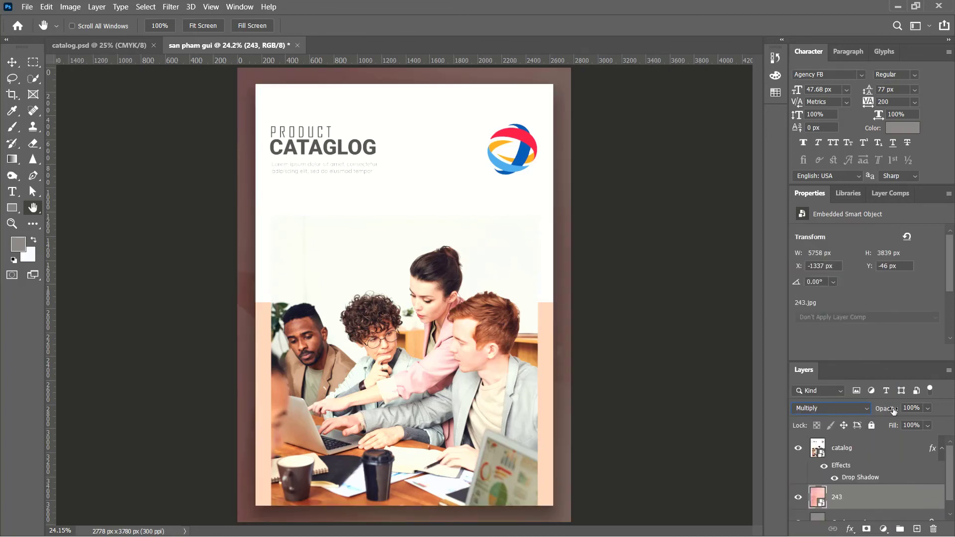
{"action": "mouse_move", "coordinate": [888, 409]}
{"action": "left_mouse_down"}
{"action": "mouse_move", "coordinate": [866, 409]}
{"action": "mouse_move", "coordinate": [883, 411]}
{"action": "left_mouse_up"}
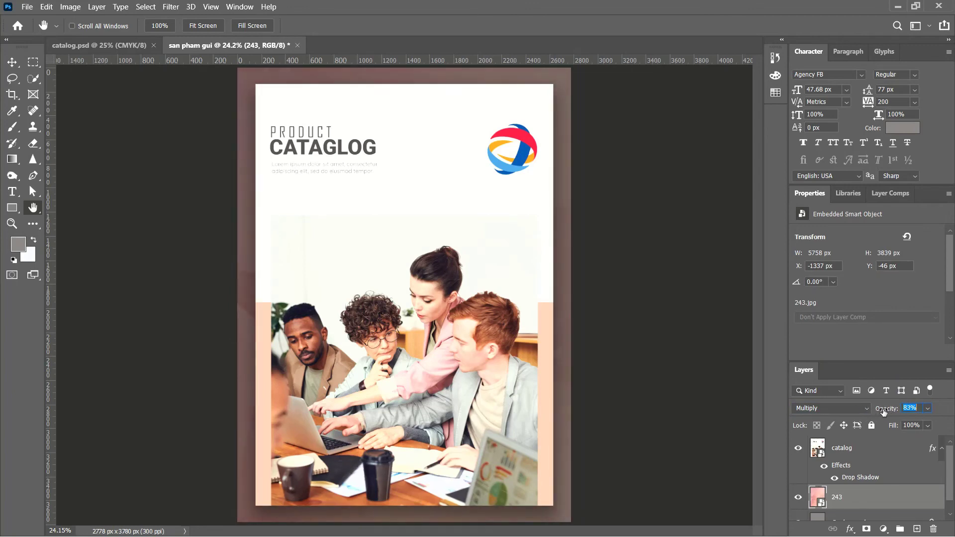
{"action": "key", "text": "Return"}
{"action": "left_click", "coordinate": [12, 62]}
{"action": "left_click", "coordinate": [650, 336]}
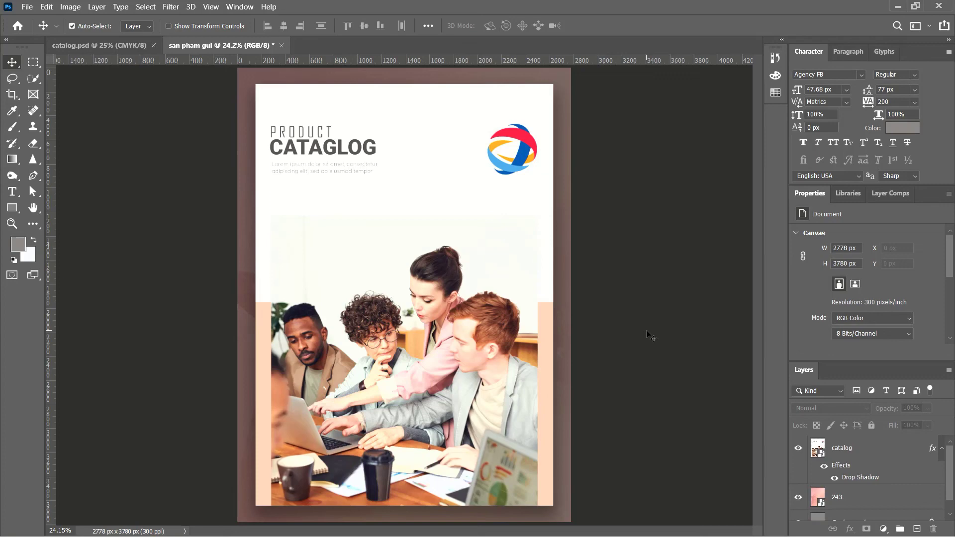
{"action": "left_click", "coordinate": [110, 47]}
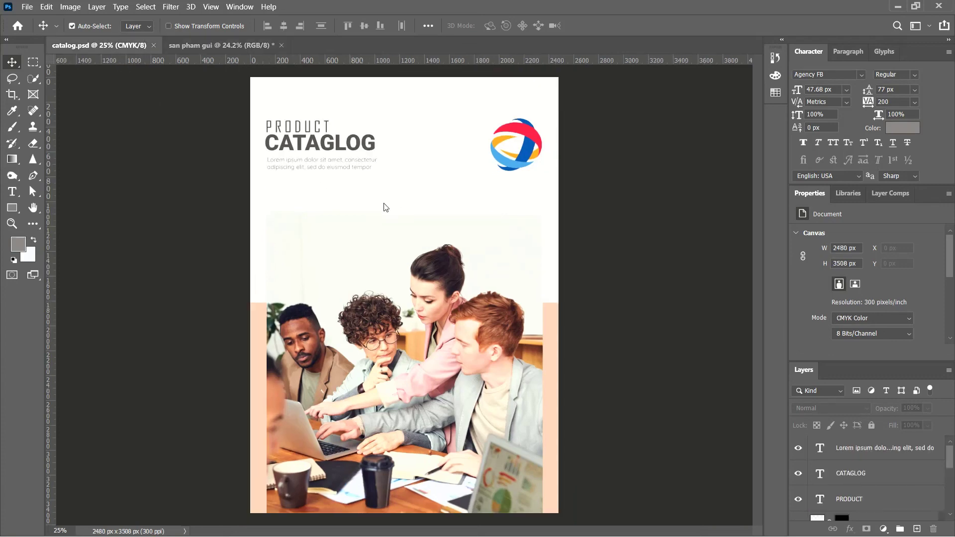
{"action": "left_click", "coordinate": [228, 47]}
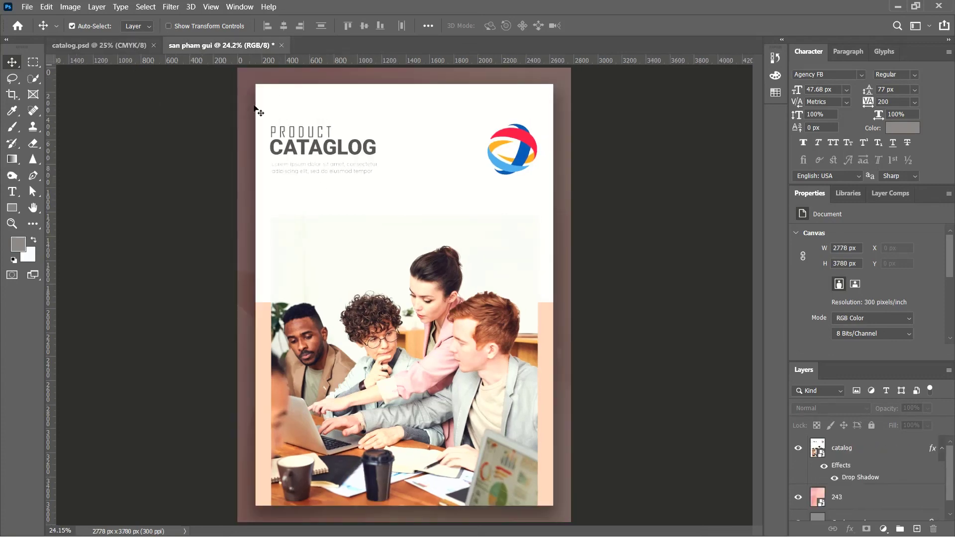